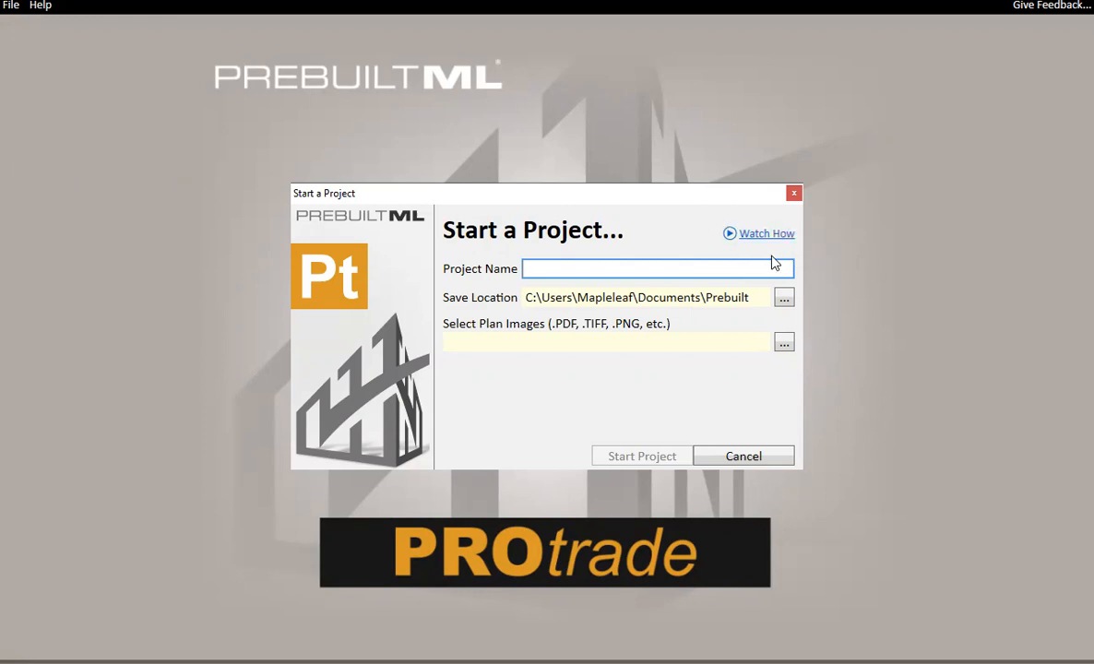
Dismiss the new-project dialog and open the recent project New 5.0 Job.
{"action": "left_click", "coordinate": [793, 193]}
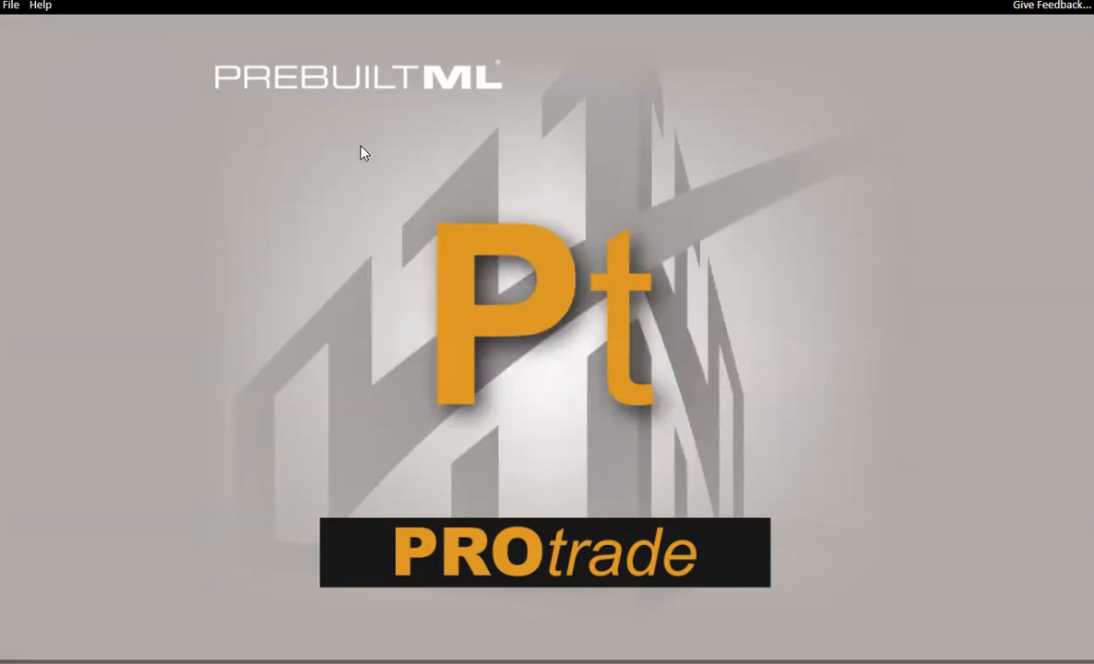
{"action": "left_click", "coordinate": [12, 6]}
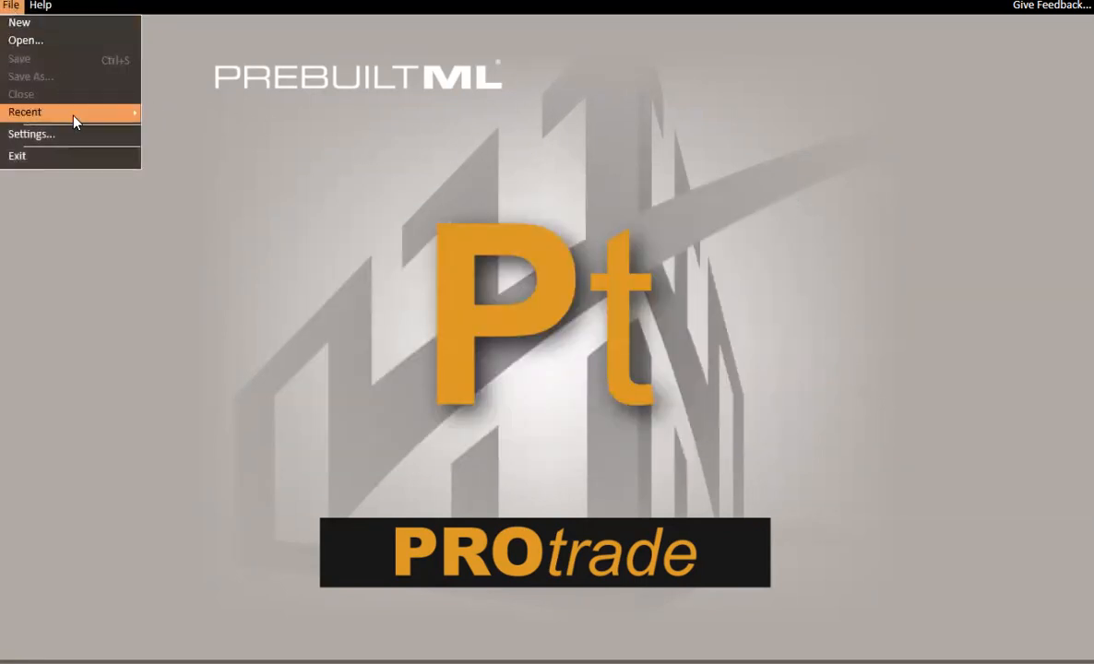
{"action": "mouse_move", "coordinate": [73, 112]}
{"action": "left_click", "coordinate": [208, 112]}
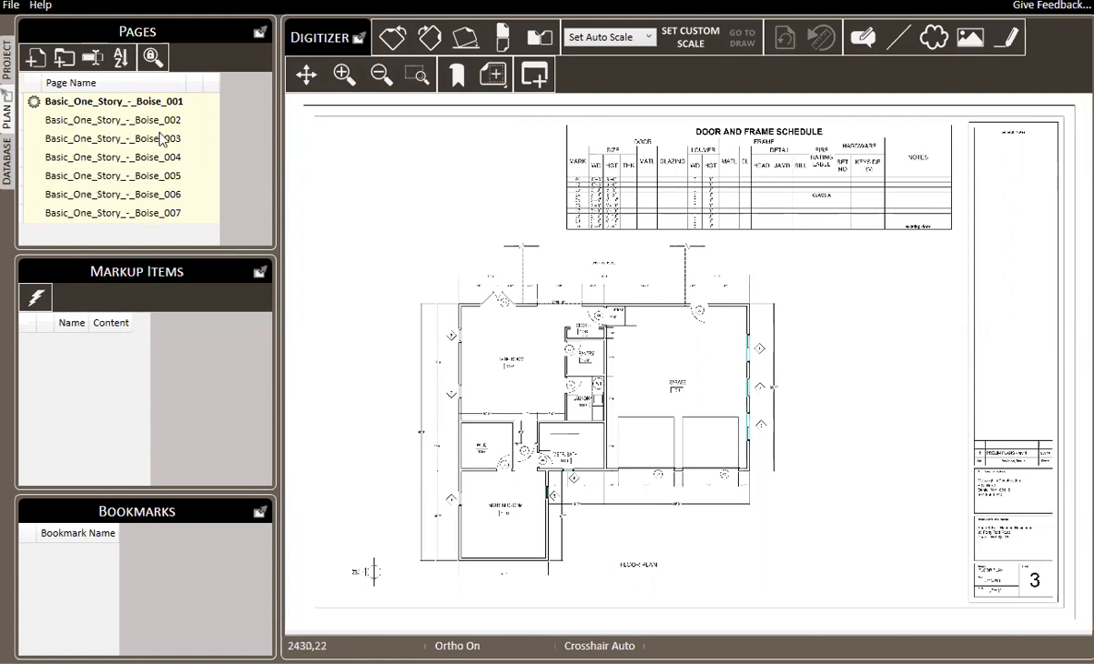
Look over the project's general information and material list, and return to the plan.
{"action": "left_click", "coordinate": [8, 66]}
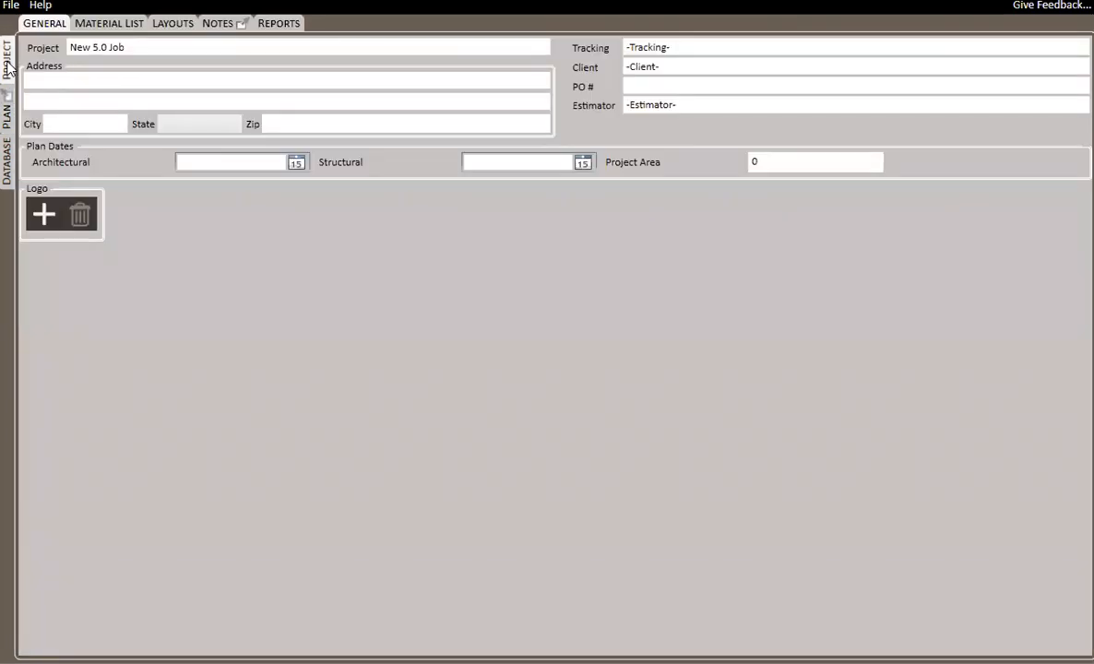
{"action": "left_click", "coordinate": [111, 24]}
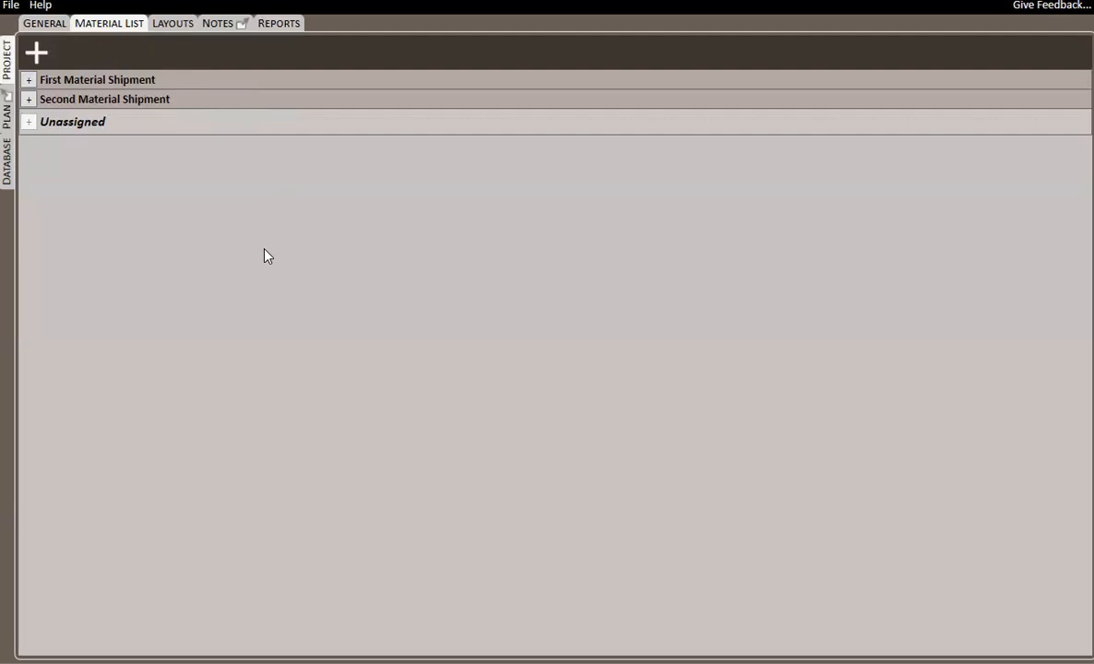
{"action": "left_click", "coordinate": [7, 112]}
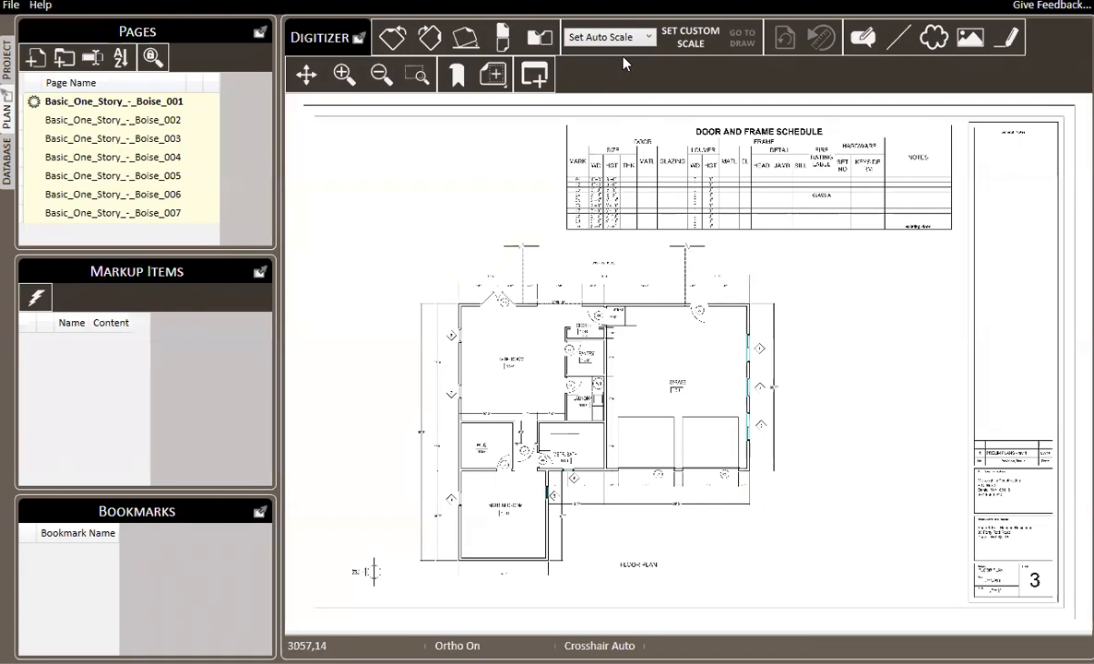
Set the scale of roof plan page Basic_One_Story_-_Boise_007 to 1/4" = 1'0".
{"action": "left_click", "coordinate": [184, 213]}
{"action": "scroll", "coordinate": [733, 383], "scroll_direction": "up", "scroll_amount": 3}
{"action": "left_click_drag", "start_coordinate": [730, 377], "coordinate": [533, 140]}
{"action": "left_click_drag", "start_coordinate": [915, 442], "coordinate": [750, 420]}
{"action": "scroll", "coordinate": [893, 532], "scroll_direction": "up", "scroll_amount": 4}
{"action": "scroll", "coordinate": [910, 549], "scroll_direction": "down", "scroll_amount": 5}
{"action": "left_click", "coordinate": [643, 41]}
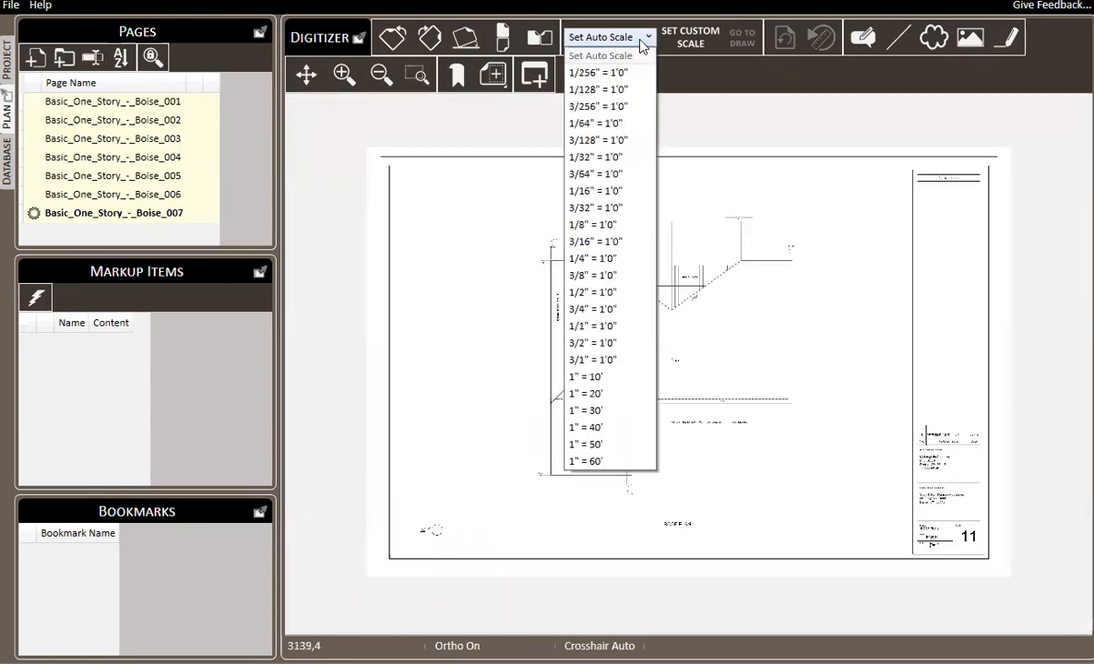
{"action": "left_click", "coordinate": [609, 259]}
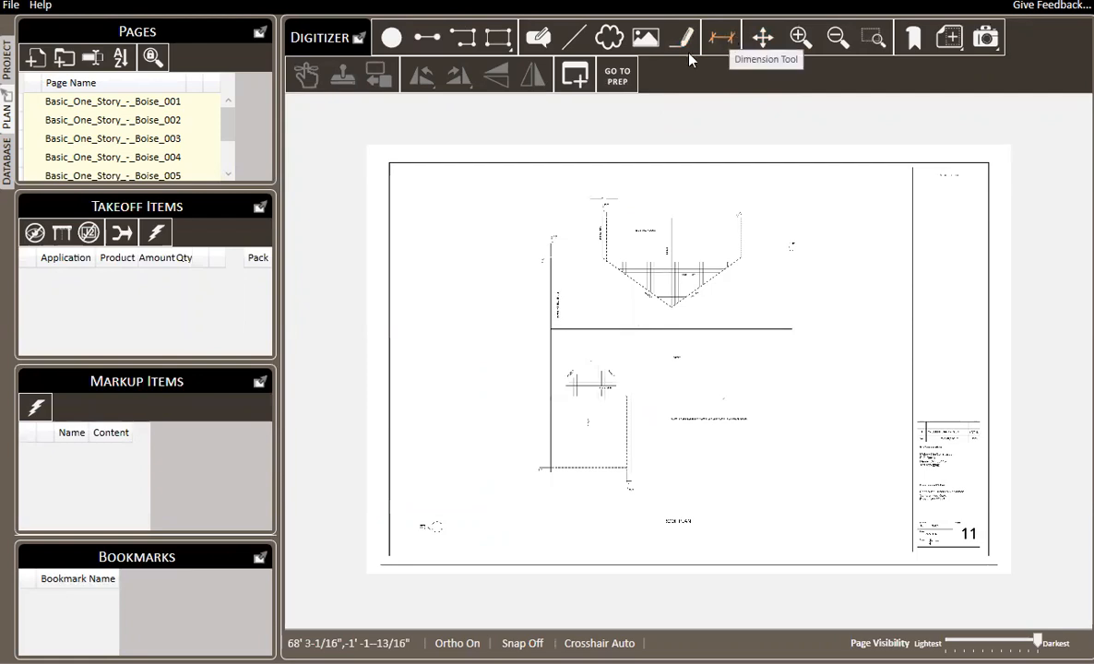
{"action": "left_click", "coordinate": [155, 103]}
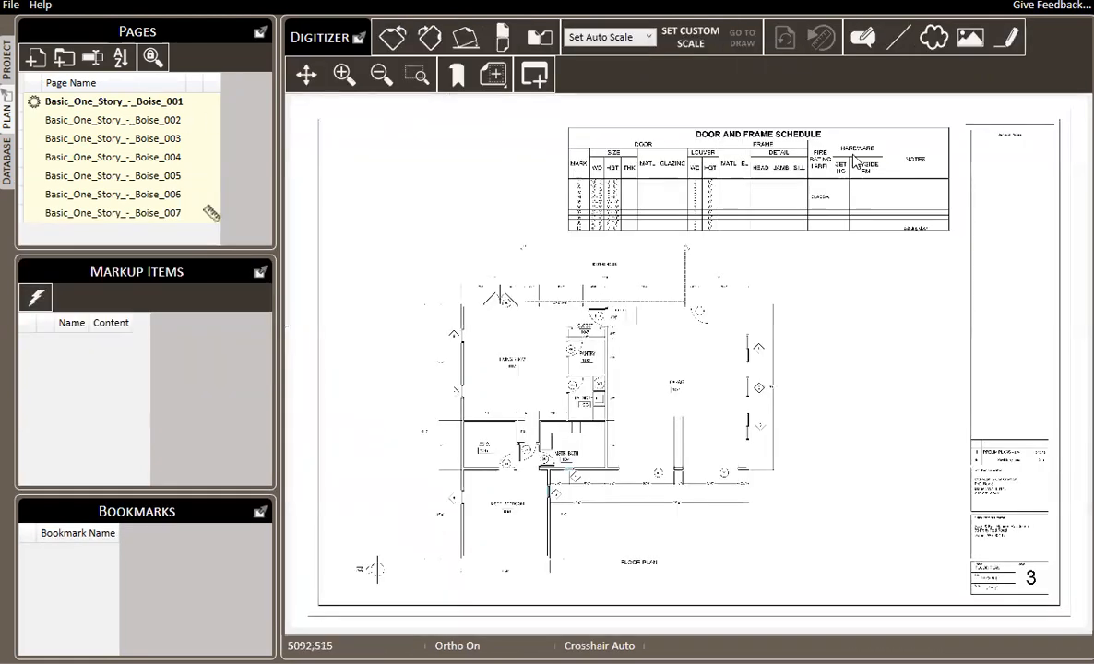
{"action": "left_click", "coordinate": [690, 44]}
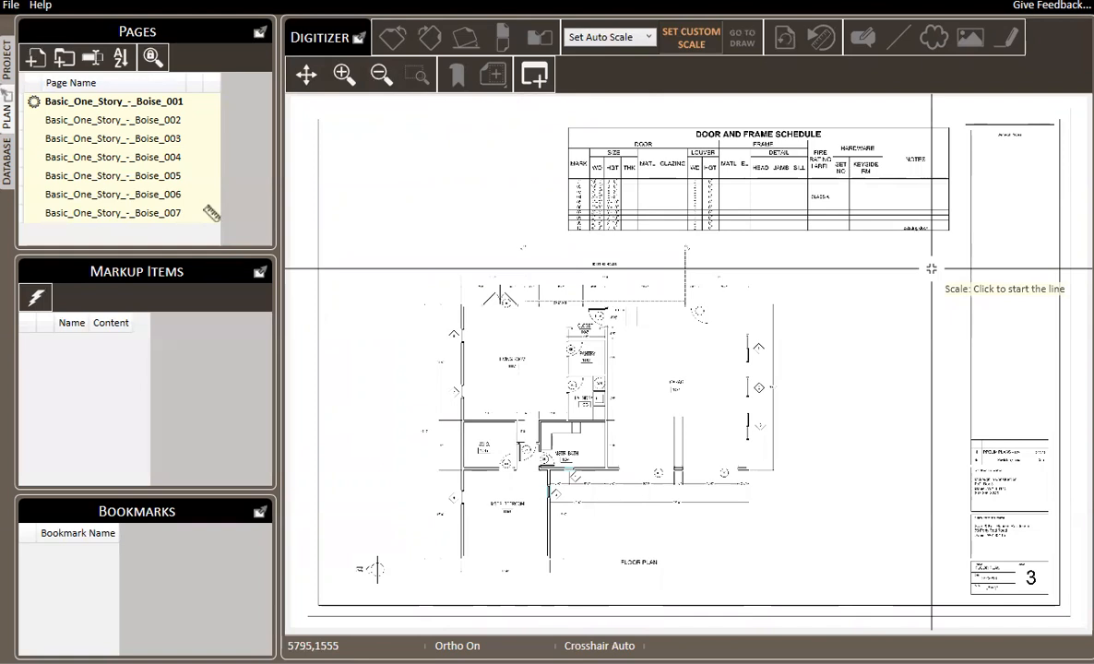
{"action": "left_click", "coordinate": [693, 37]}
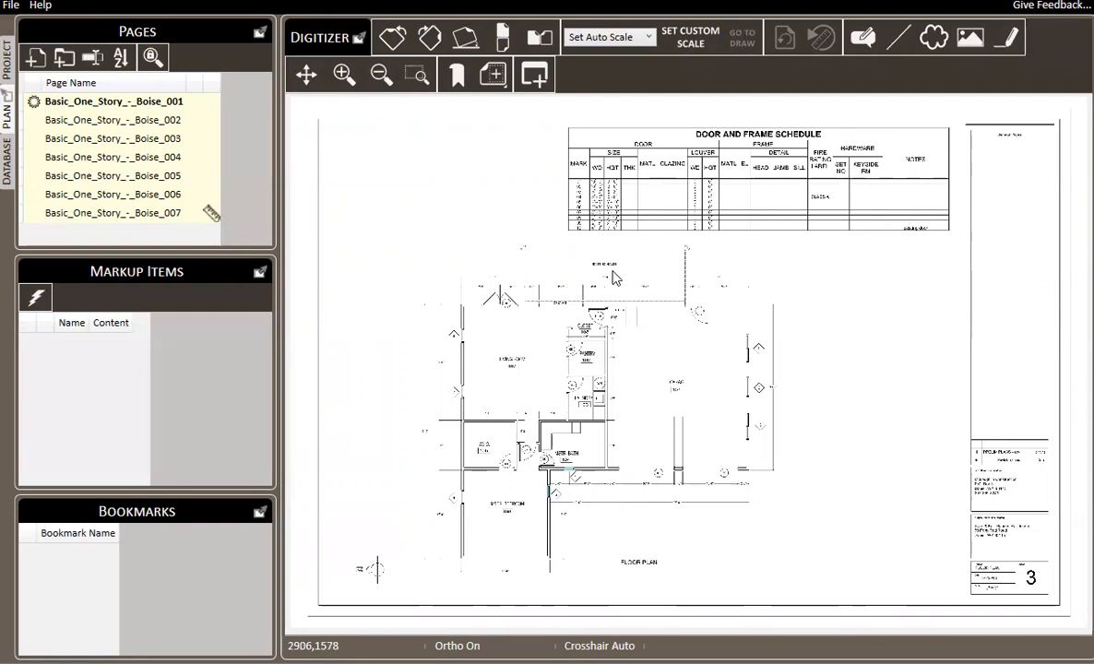
On page Boise_007, draw a four-sided area with the Edge Only preset in the blank space beside the roof, about 42 ft around.
{"action": "left_click", "coordinate": [150, 211]}
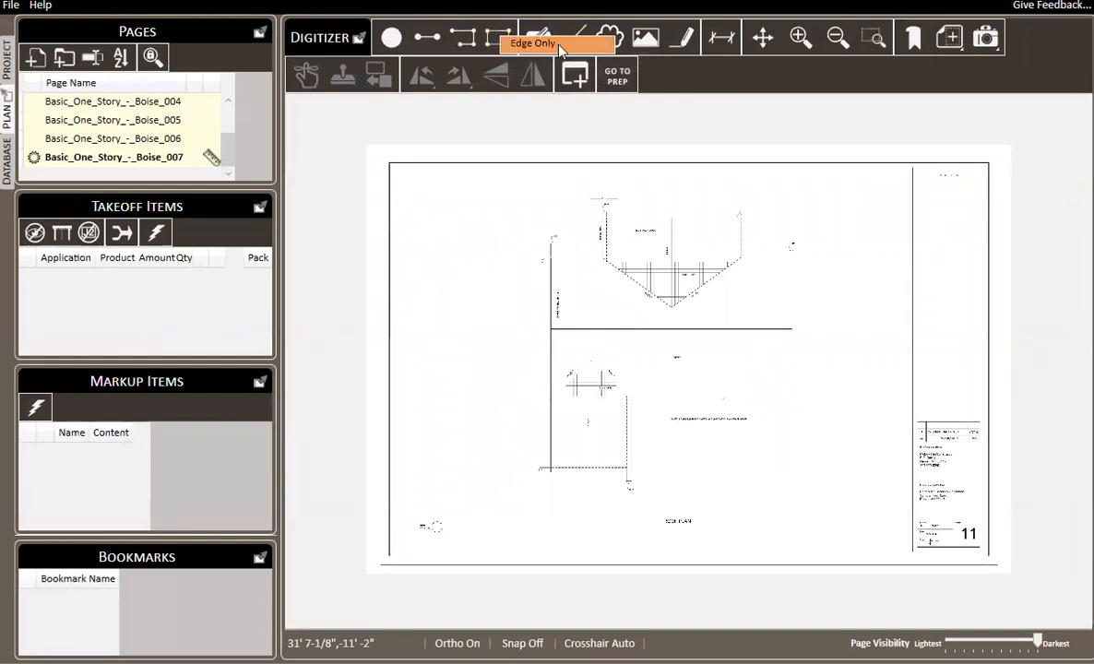
{"action": "left_click", "coordinate": [557, 43]}
{"action": "scroll", "coordinate": [441, 183], "scroll_direction": "up", "scroll_amount": 4}
{"action": "left_click", "coordinate": [374, 258]}
{"action": "left_click", "coordinate": [386, 151]}
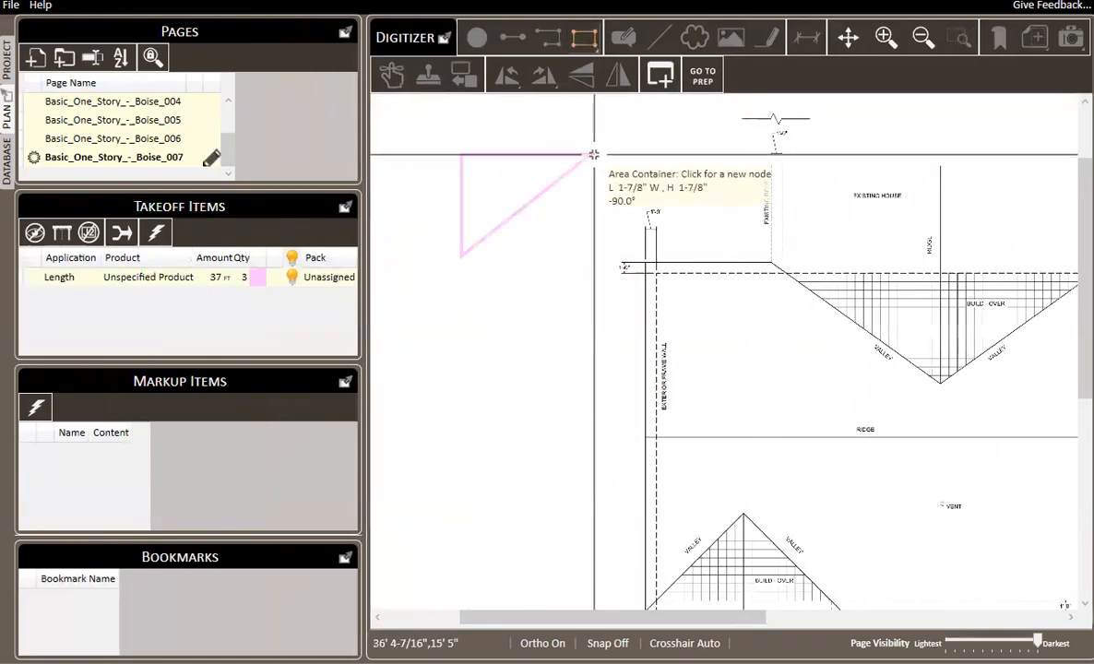
{"action": "left_click", "coordinate": [593, 247]}
{"action": "right_click", "coordinate": [659, 205]}
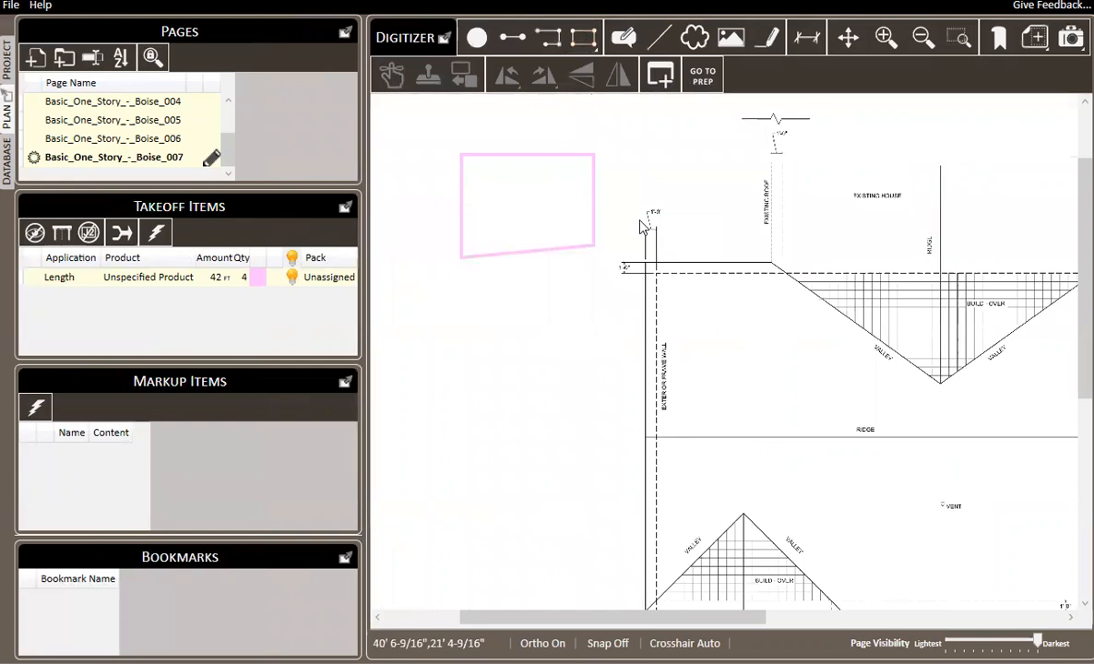
Review the properties of the edge-only area section and delete it.
{"action": "left_click", "coordinate": [531, 197]}
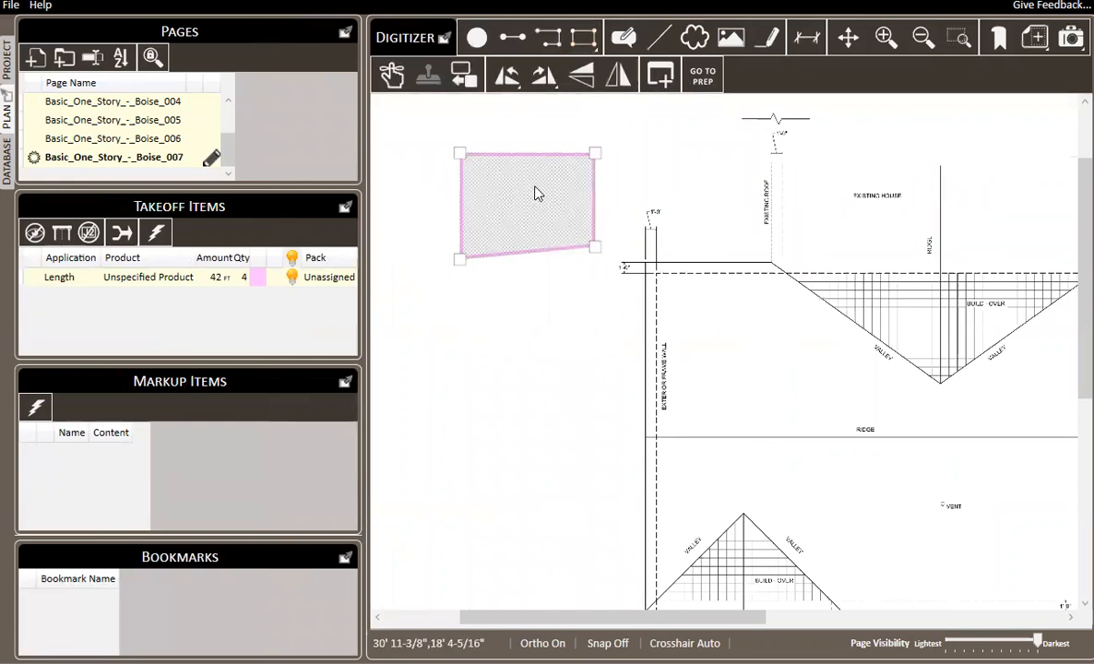
{"action": "right_click", "coordinate": [518, 194]}
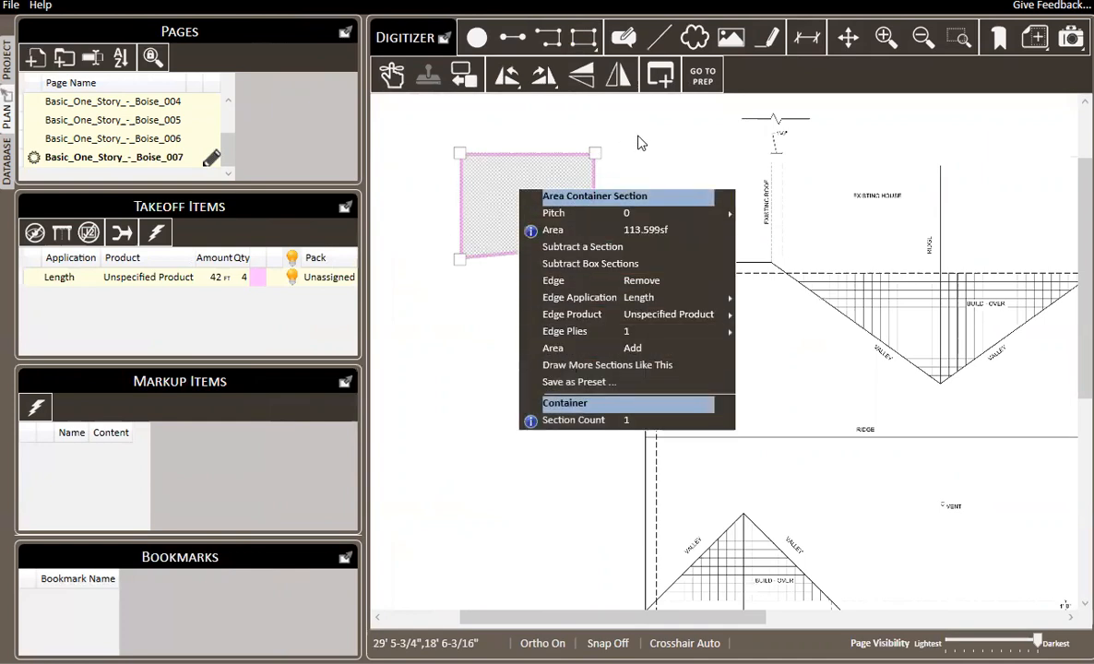
{"action": "left_click", "coordinate": [590, 134]}
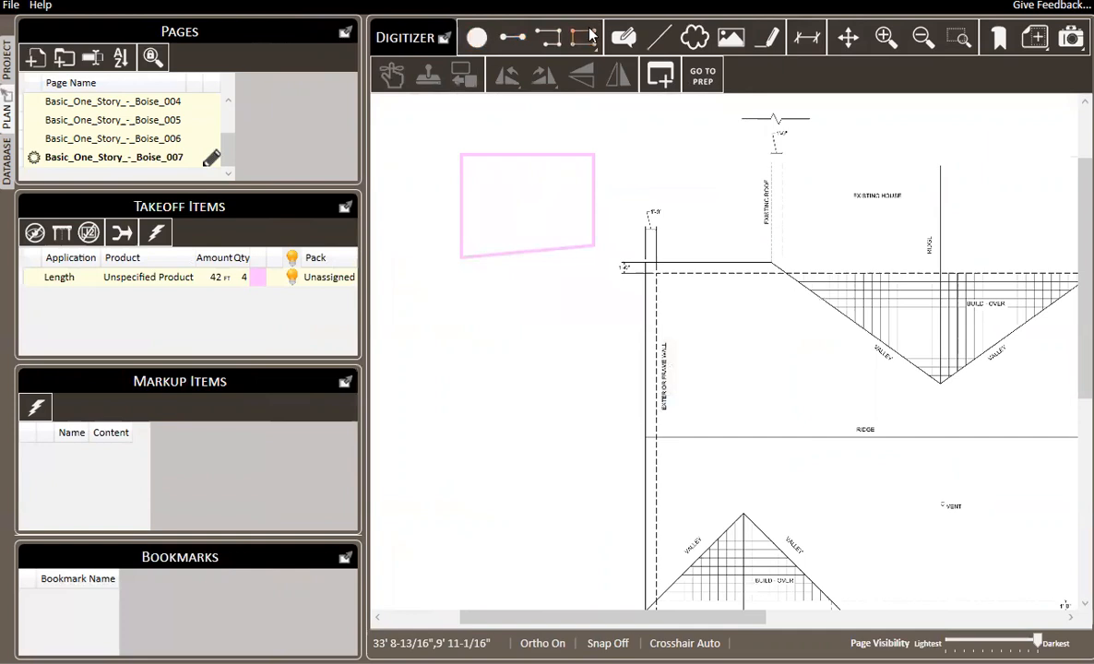
{"action": "left_click", "coordinate": [563, 208]}
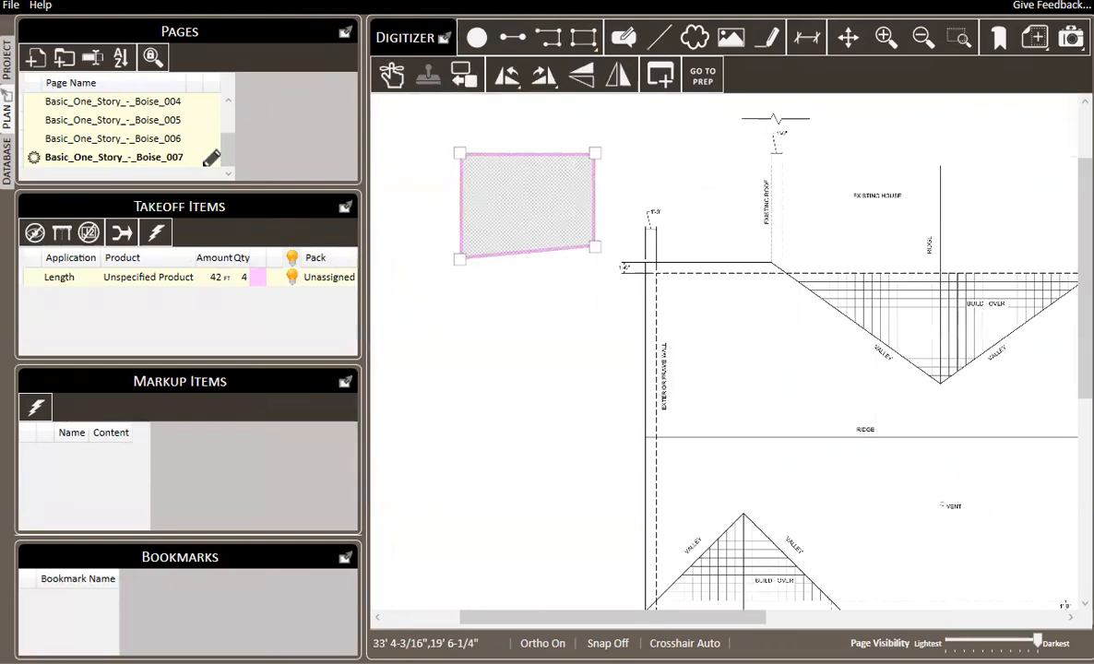
{"action": "key", "text": "Delete"}
Review the database's presets and applications, including the item color choices for the Each application.
{"action": "left_click", "coordinate": [10, 159]}
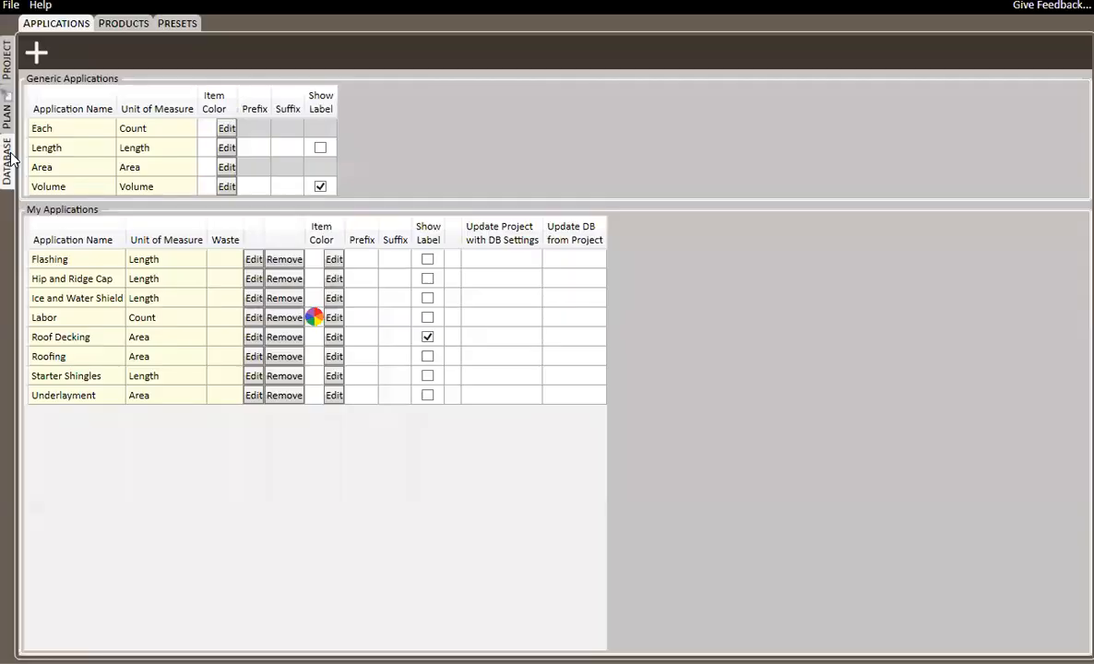
{"action": "left_click", "coordinate": [179, 25]}
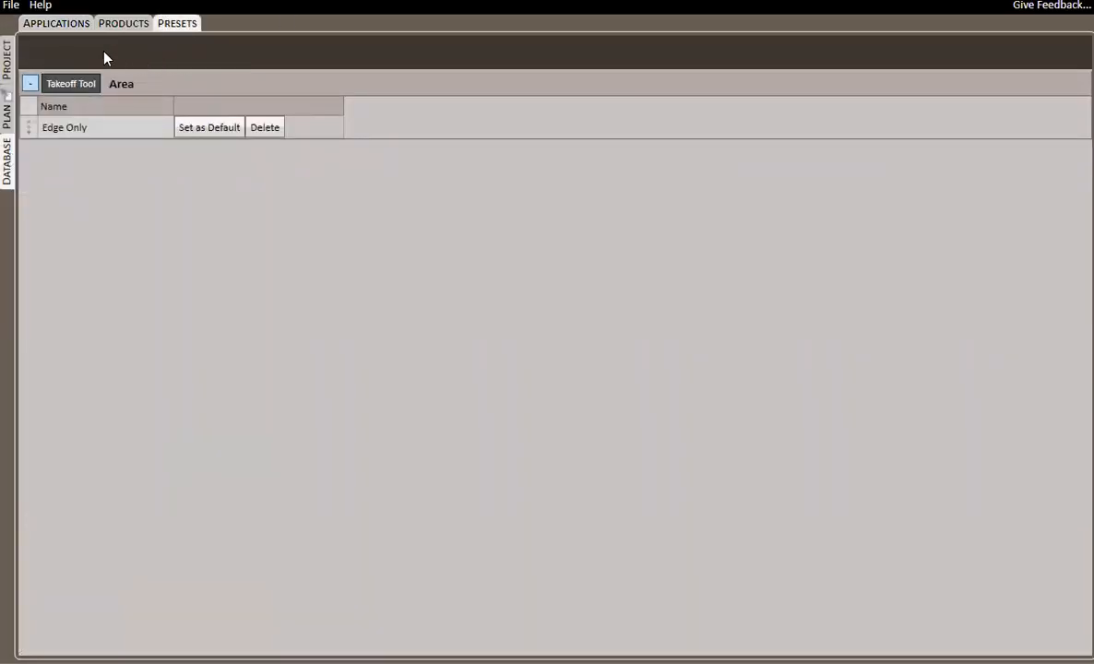
{"action": "left_click", "coordinate": [59, 25]}
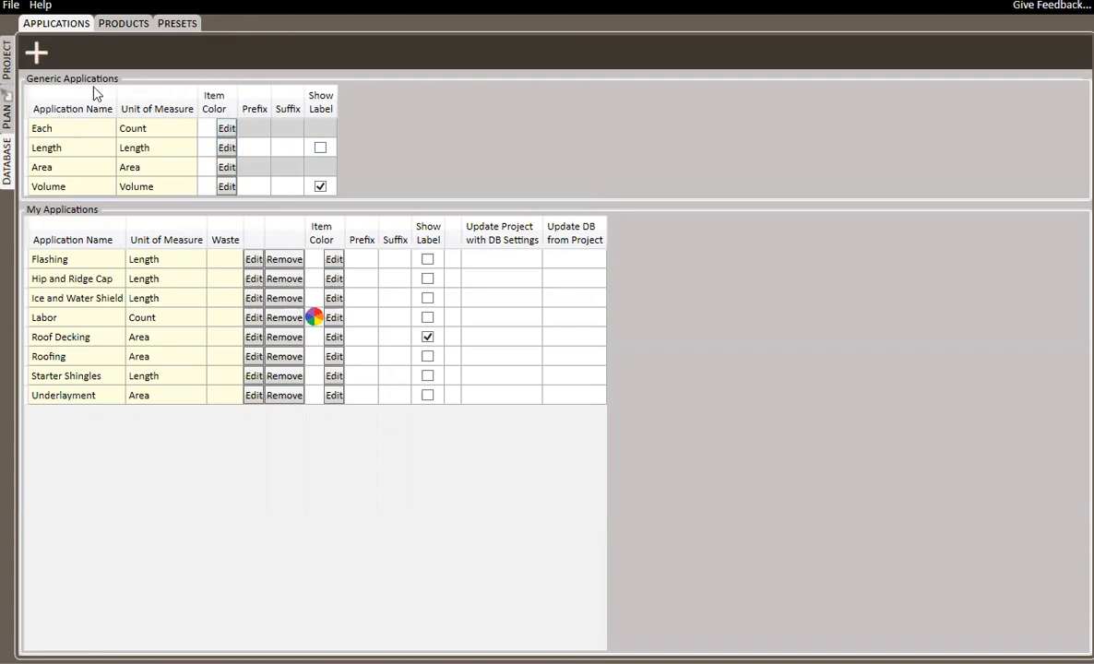
{"action": "left_click", "coordinate": [227, 130]}
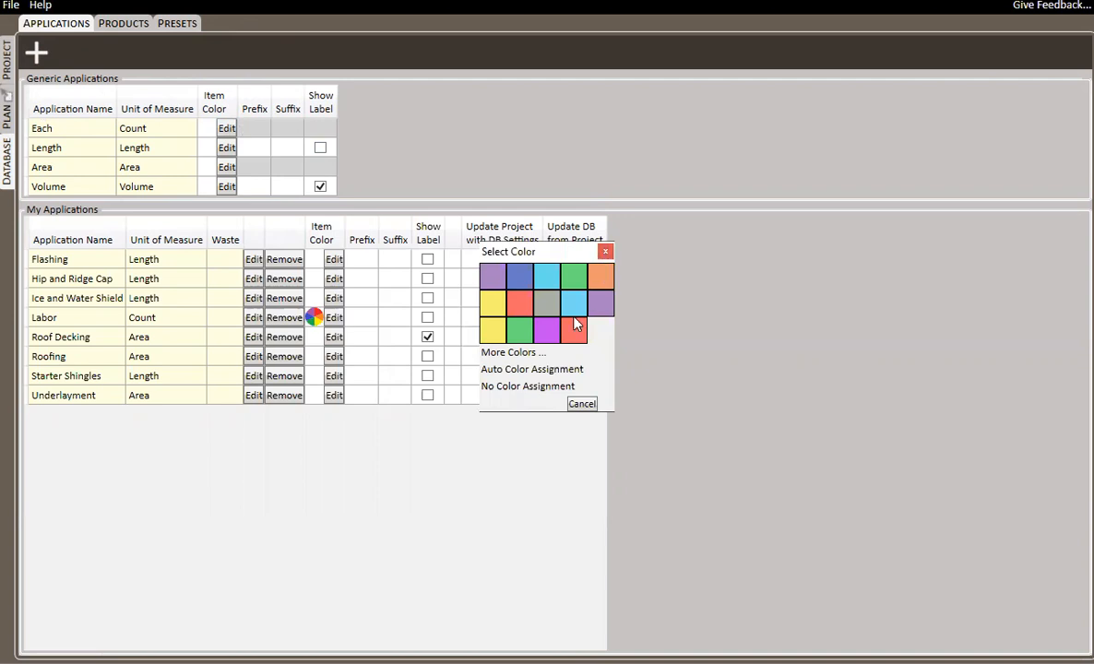
{"action": "left_click", "coordinate": [606, 253]}
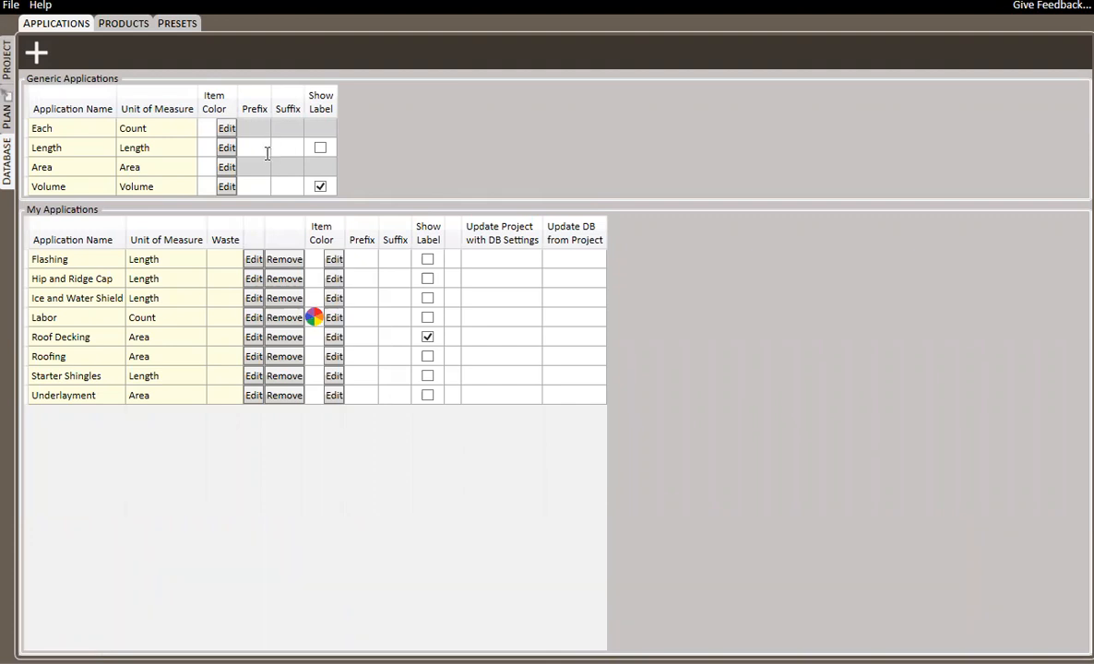
Return to the plan and enlarge the Pages list to show all seven pages.
{"action": "left_click", "coordinate": [8, 115]}
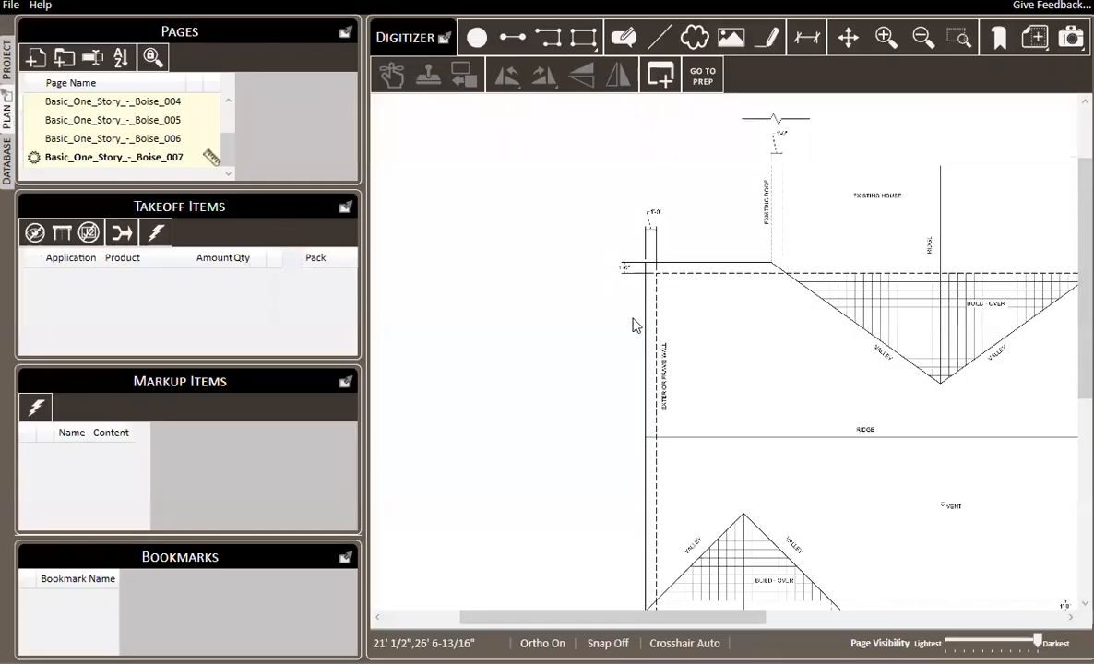
{"action": "scroll", "coordinate": [559, 235], "scroll_direction": "up", "scroll_amount": 2}
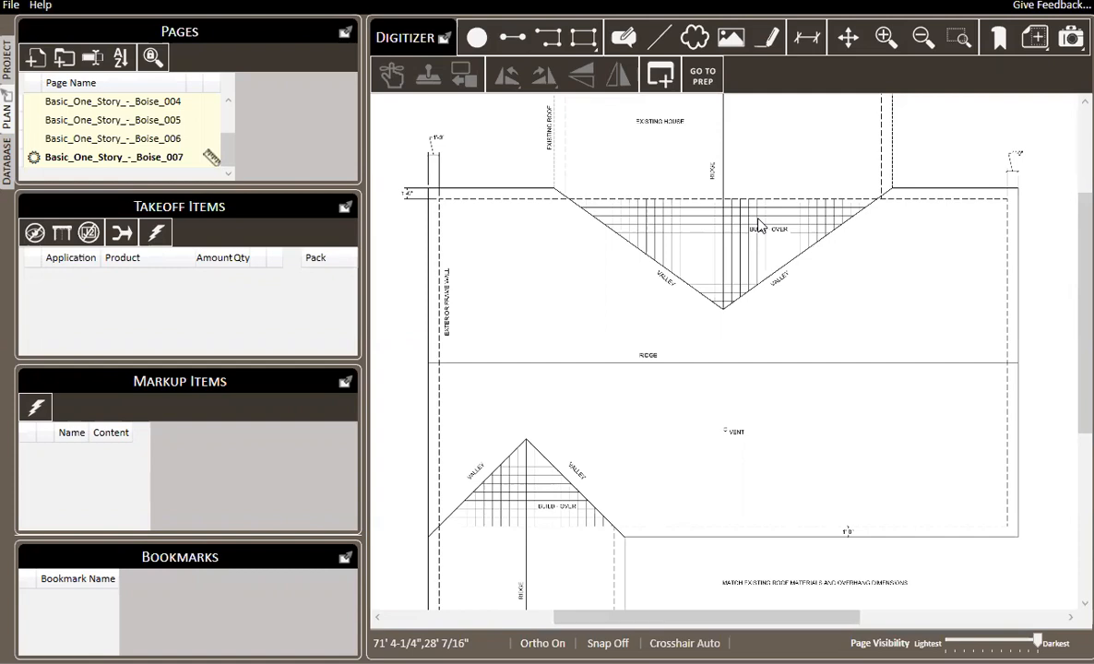
{"action": "left_click_drag", "start_coordinate": [148, 188], "coordinate": [137, 241]}
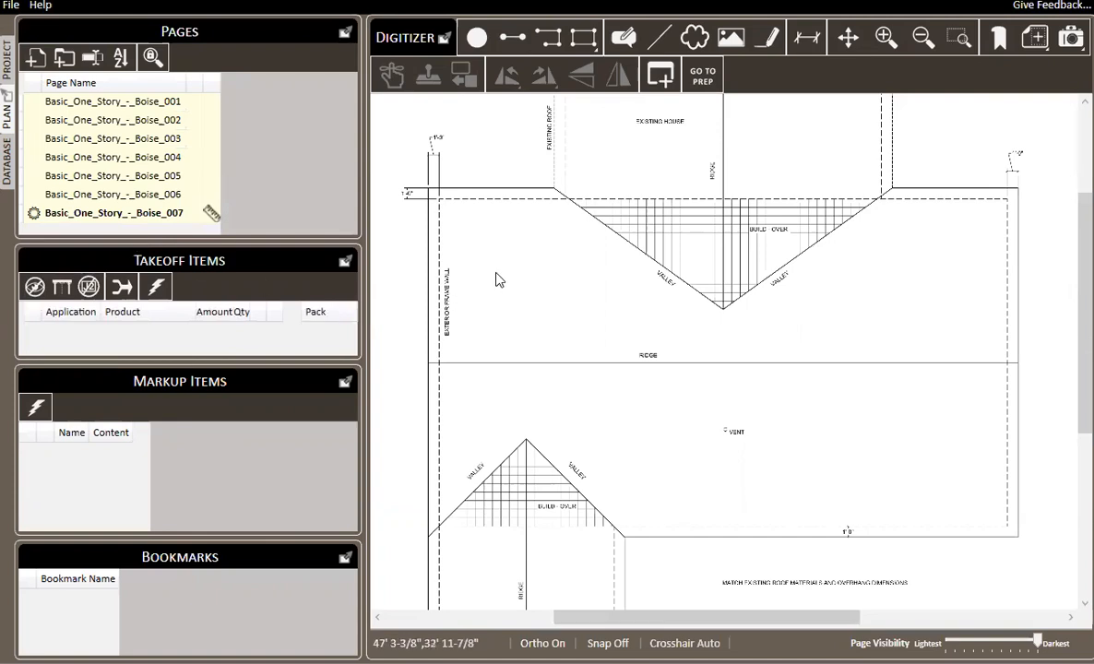
Draw two segments: about 13 ft along the main roof's upper-left eave and about 10 ft up the existing roof's left edge.
{"action": "left_click", "coordinate": [513, 37]}
{"action": "scroll", "coordinate": [406, 191], "scroll_direction": "up", "scroll_amount": 2}
{"action": "left_click", "coordinate": [442, 195]}
{"action": "left_click", "coordinate": [656, 193]}
{"action": "scroll", "coordinate": [569, 277], "scroll_direction": "down", "scroll_amount": 1}
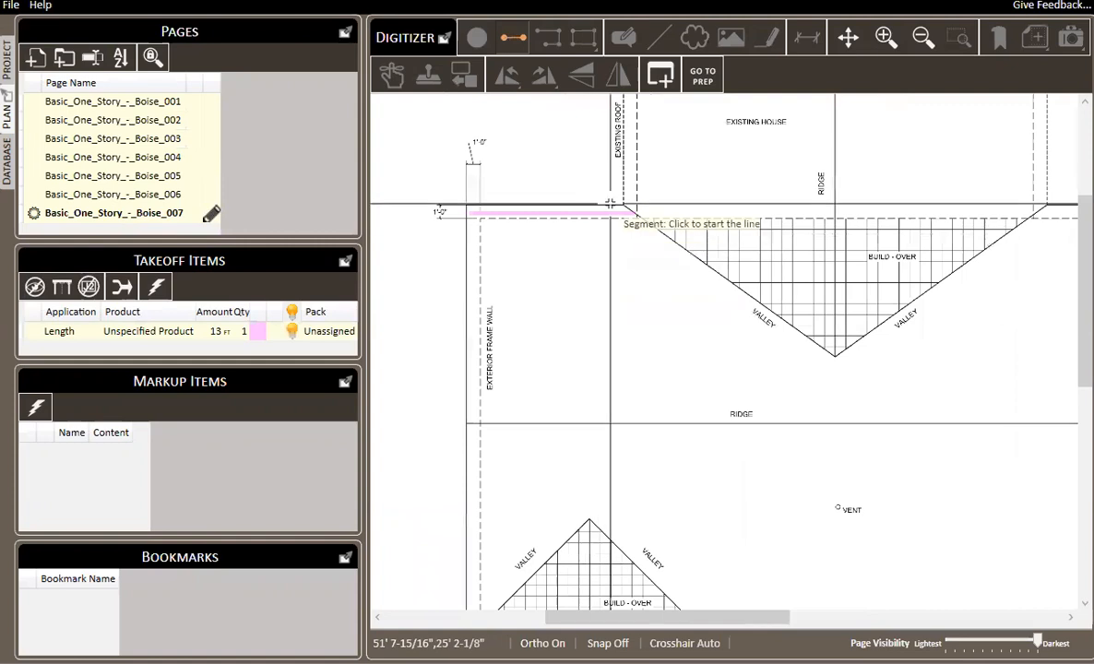
{"action": "left_click_drag", "start_coordinate": [619, 203], "coordinate": [629, 279]}
{"action": "left_click", "coordinate": [638, 288]}
{"action": "left_click", "coordinate": [644, 153]}
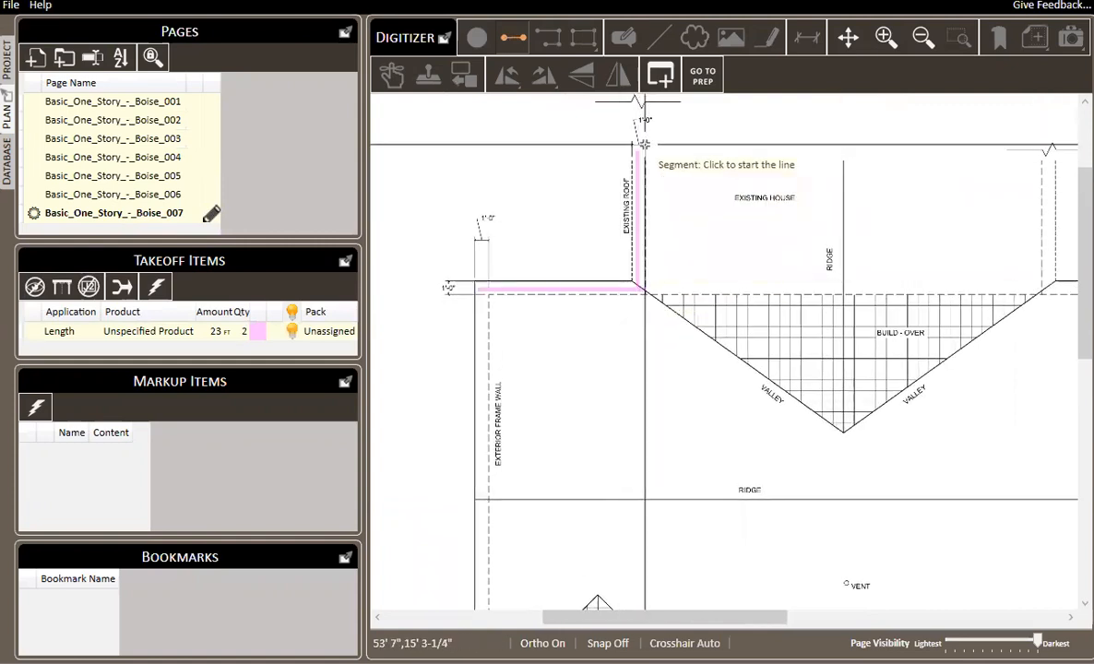
Draw two segments along the existing roof's right edge and the main roof's upper-right eave, about 21 ft in total.
{"action": "left_click_drag", "start_coordinate": [872, 158], "coordinate": [647, 172]}
{"action": "left_click", "coordinate": [827, 169]}
{"action": "left_click", "coordinate": [825, 300]}
{"action": "left_click", "coordinate": [827, 301]}
{"action": "left_click", "coordinate": [984, 302]}
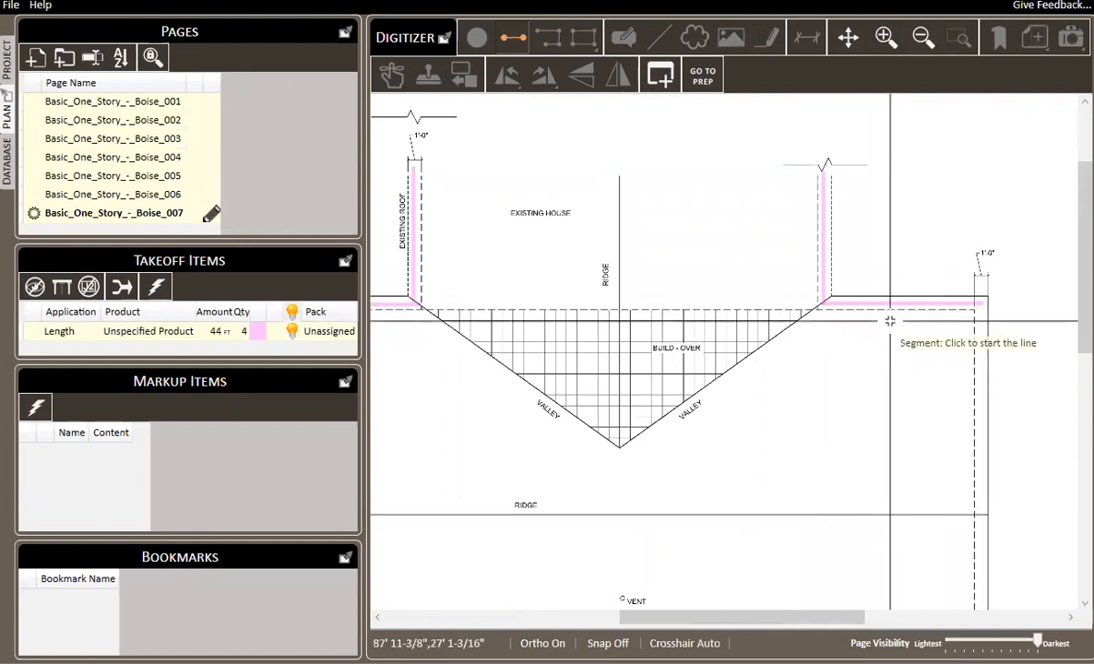
Draw two vertical segments along both side eaves of the lower wing, about 35 ft in total.
{"action": "scroll", "coordinate": [884, 325], "scroll_direction": "down", "scroll_amount": 3}
{"action": "left_click_drag", "start_coordinate": [738, 431], "coordinate": [759, 238]}
{"action": "scroll", "coordinate": [624, 374], "scroll_direction": "up", "scroll_amount": 2}
{"action": "left_click", "coordinate": [562, 320]}
{"action": "left_click", "coordinate": [562, 500]}
{"action": "left_click", "coordinate": [743, 313]}
{"action": "left_click", "coordinate": [745, 500]}
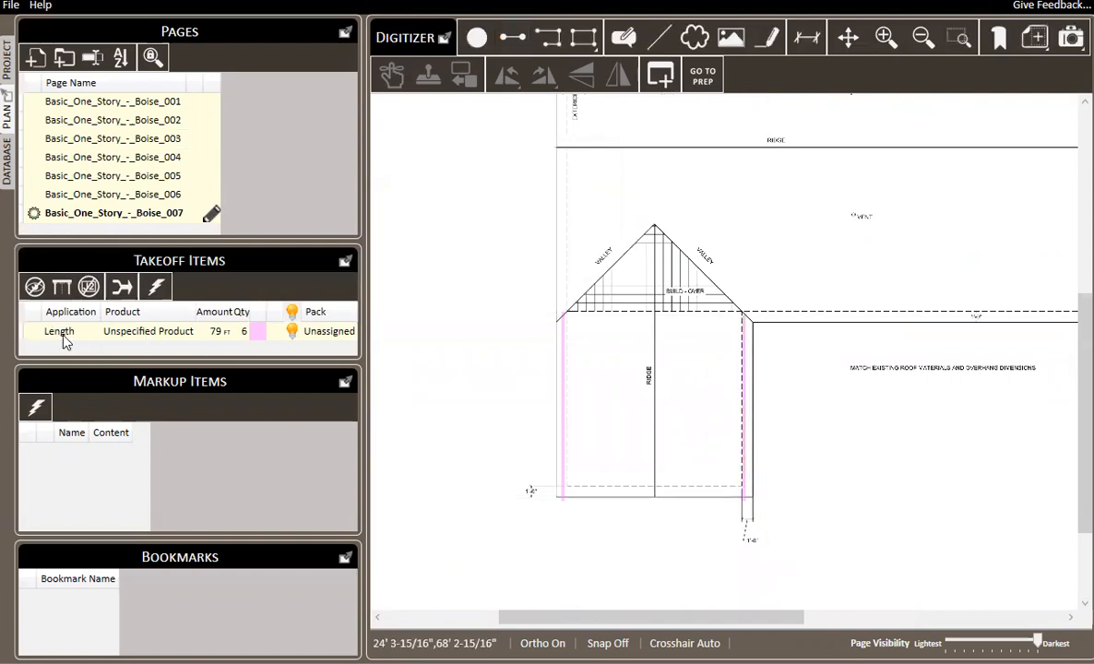
Draw an area of about 707 sf over the main roof's upper slope, from ridge to eave, following the valleys around the build-over.
{"action": "left_click", "coordinate": [584, 39]}
{"action": "left_click_drag", "start_coordinate": [828, 152], "coordinate": [730, 468]}
{"action": "left_click", "coordinate": [458, 288]}
{"action": "left_click", "coordinate": [457, 465]}
{"action": "left_click_drag", "start_coordinate": [817, 449], "coordinate": [637, 456]}
{"action": "left_click", "coordinate": [863, 470]}
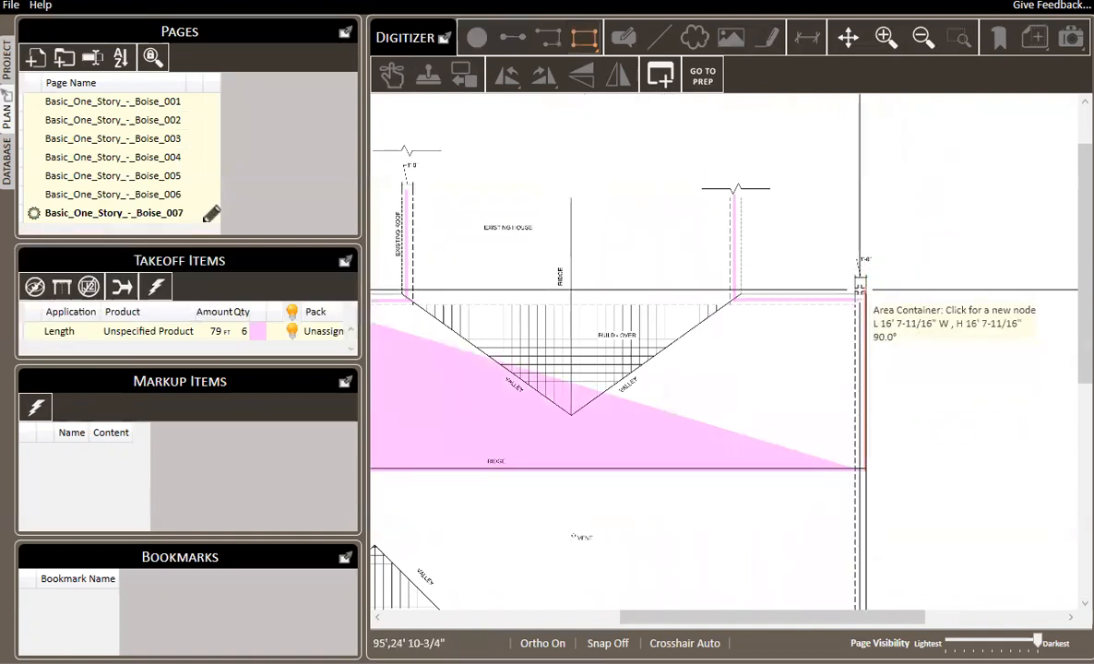
{"action": "left_click", "coordinate": [863, 294]}
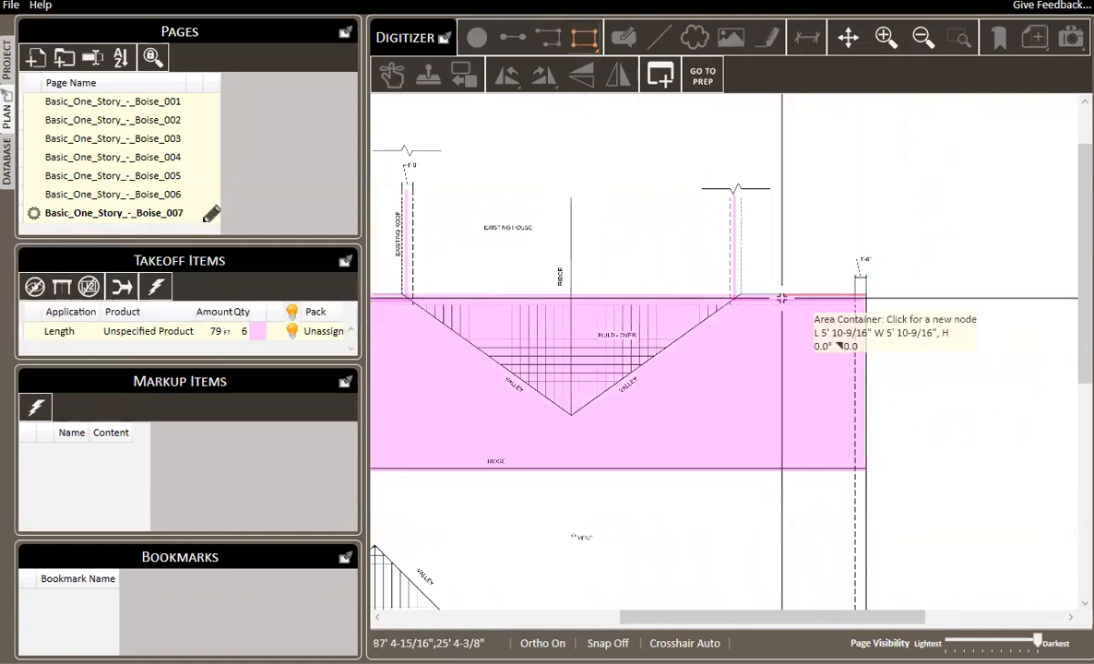
{"action": "left_click", "coordinate": [570, 413]}
{"action": "left_click", "coordinate": [408, 295]}
{"action": "scroll", "coordinate": [526, 337], "scroll_direction": "down", "scroll_amount": 1}
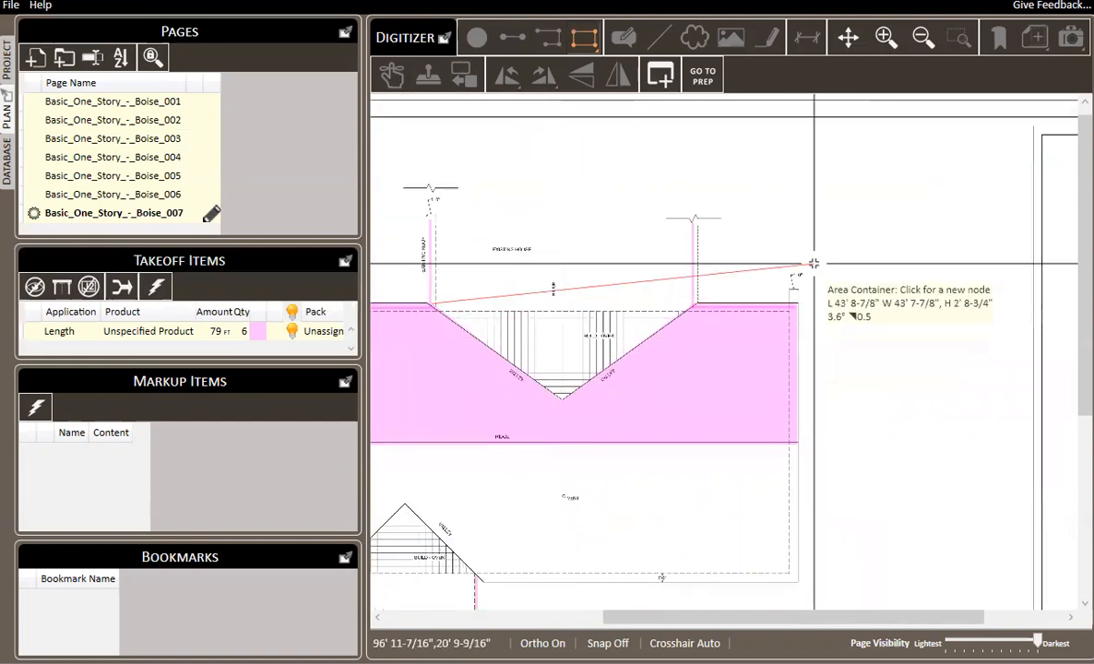
{"action": "key", "text": "Escape"}
Assign the main roof area the Roofing application and the 30 Year Architectural Shingle Bundle (3/square) product.
{"action": "left_click_drag", "start_coordinate": [263, 241], "coordinate": [265, 222]}
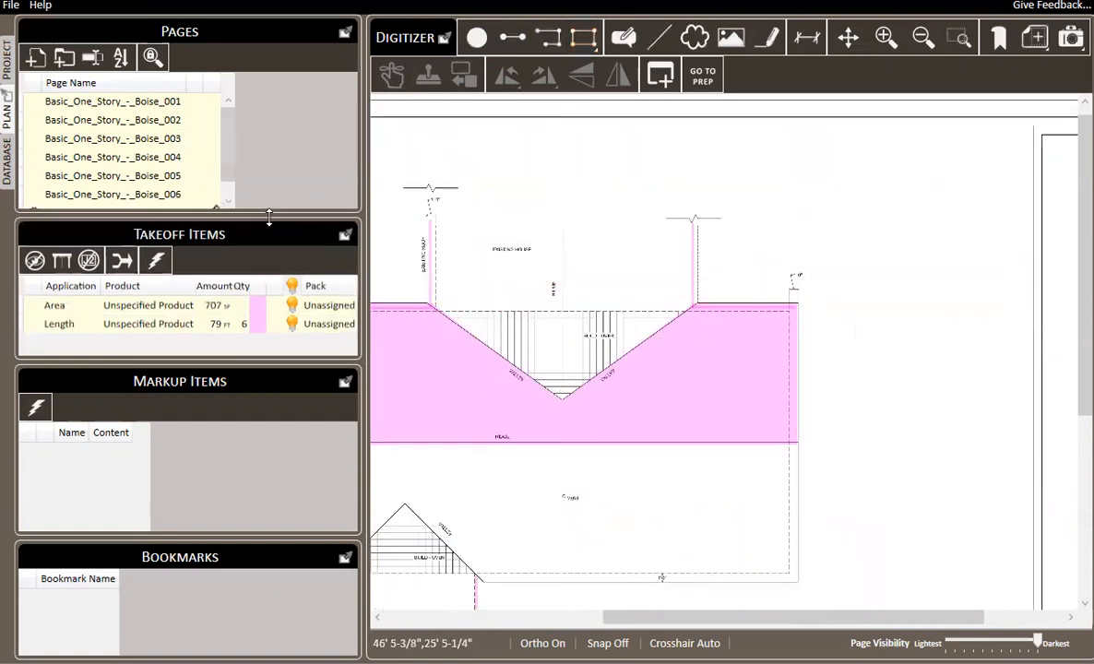
{"action": "right_click", "coordinate": [138, 312]}
{"action": "mouse_move", "coordinate": [180, 321]}
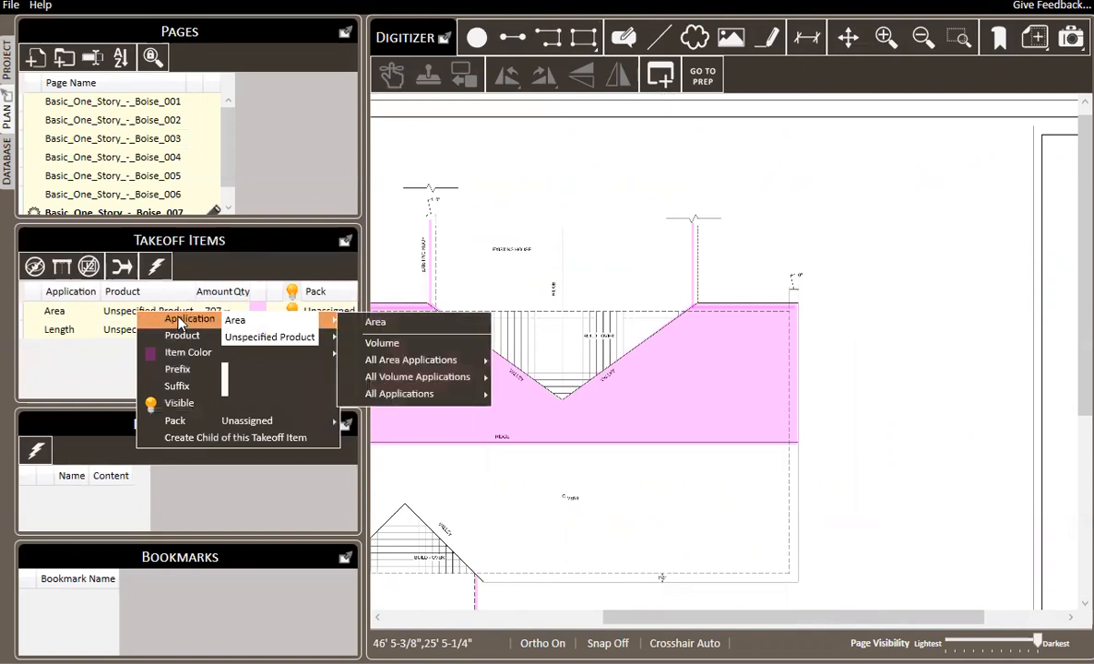
{"action": "mouse_move", "coordinate": [403, 394]}
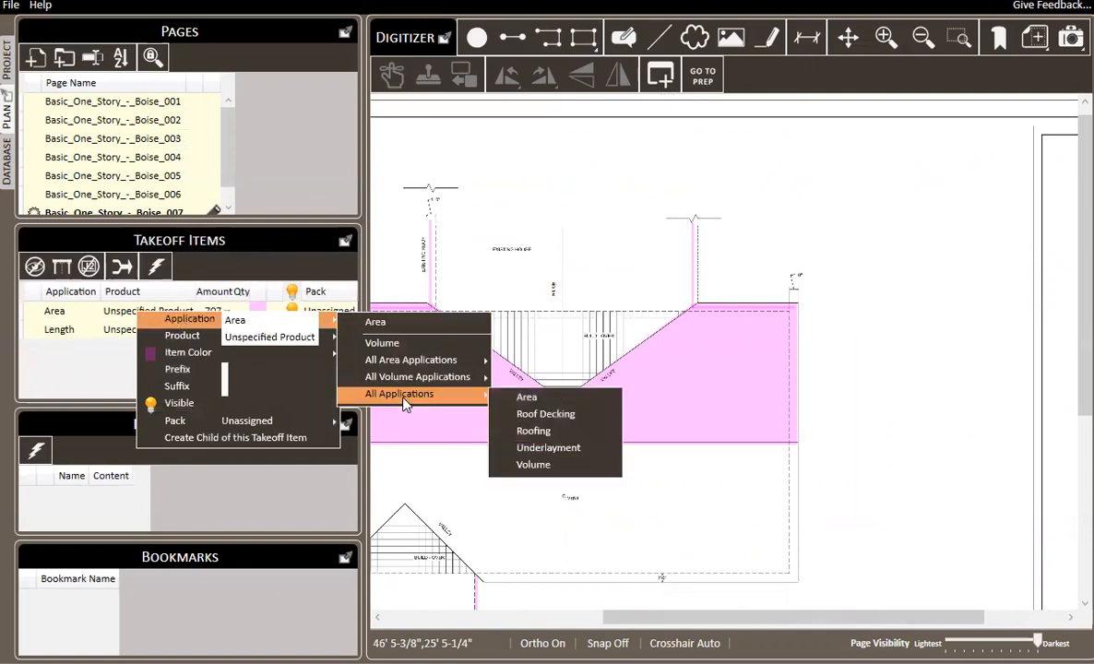
{"action": "left_click", "coordinate": [555, 433]}
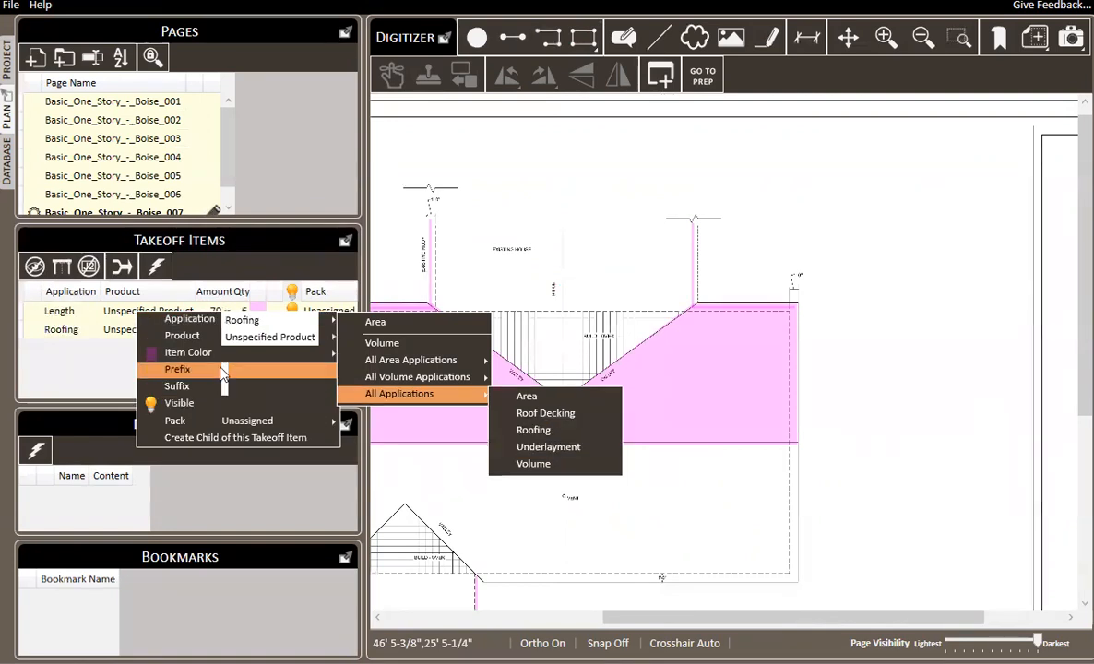
{"action": "left_click", "coordinate": [406, 339]}
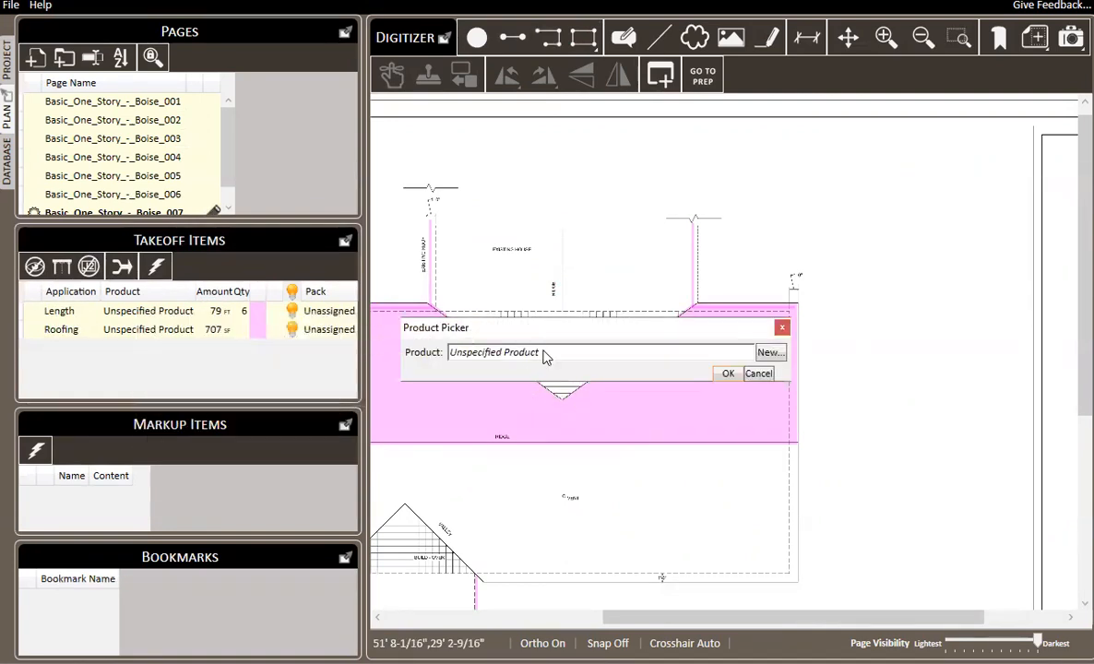
{"action": "left_click", "coordinate": [547, 356]}
{"action": "left_click", "coordinate": [516, 432]}
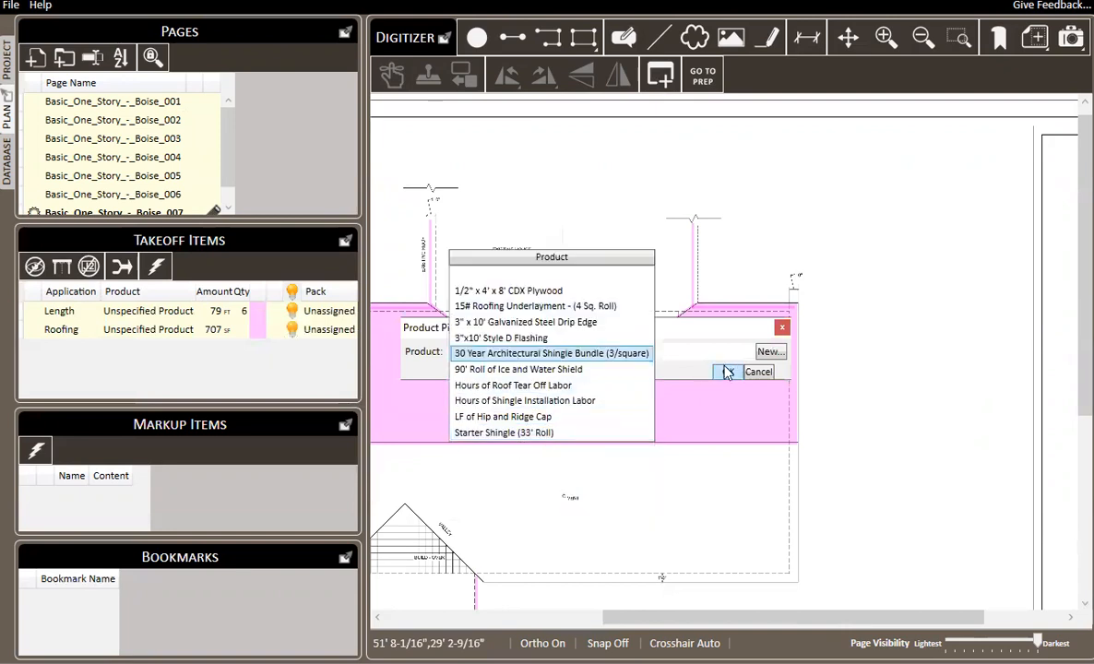
{"action": "left_click", "coordinate": [728, 372]}
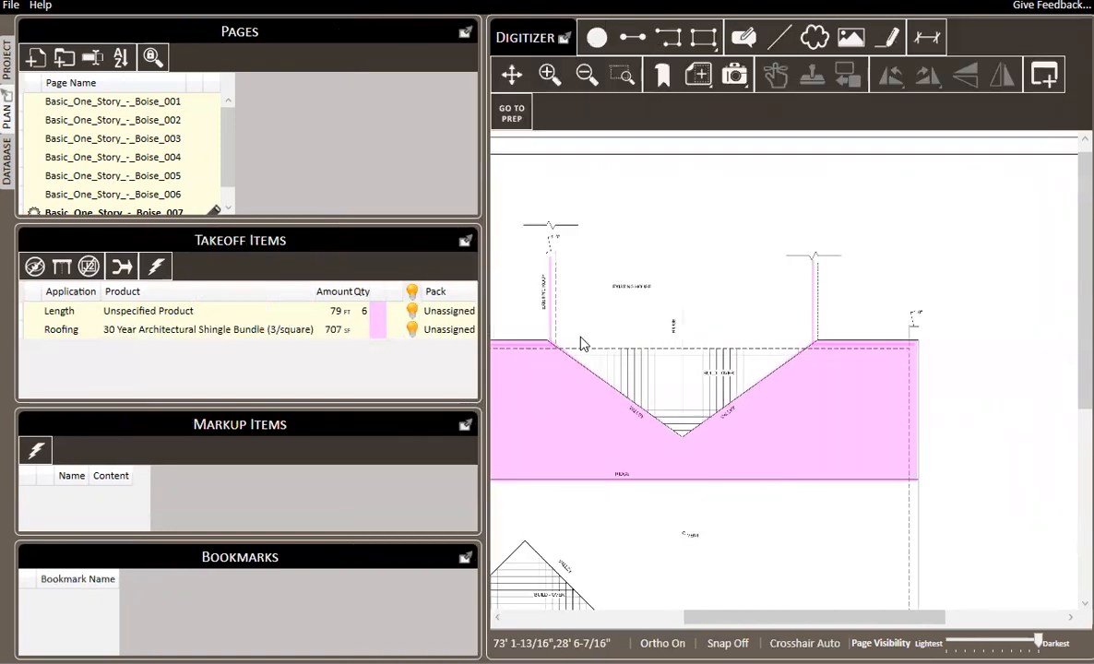
Assign the Length takeoff item the Ice and Water Shield application and the 90' Roll of Ice and Water Shield product.
{"action": "right_click", "coordinate": [161, 314]}
{"action": "mouse_move", "coordinate": [200, 325]}
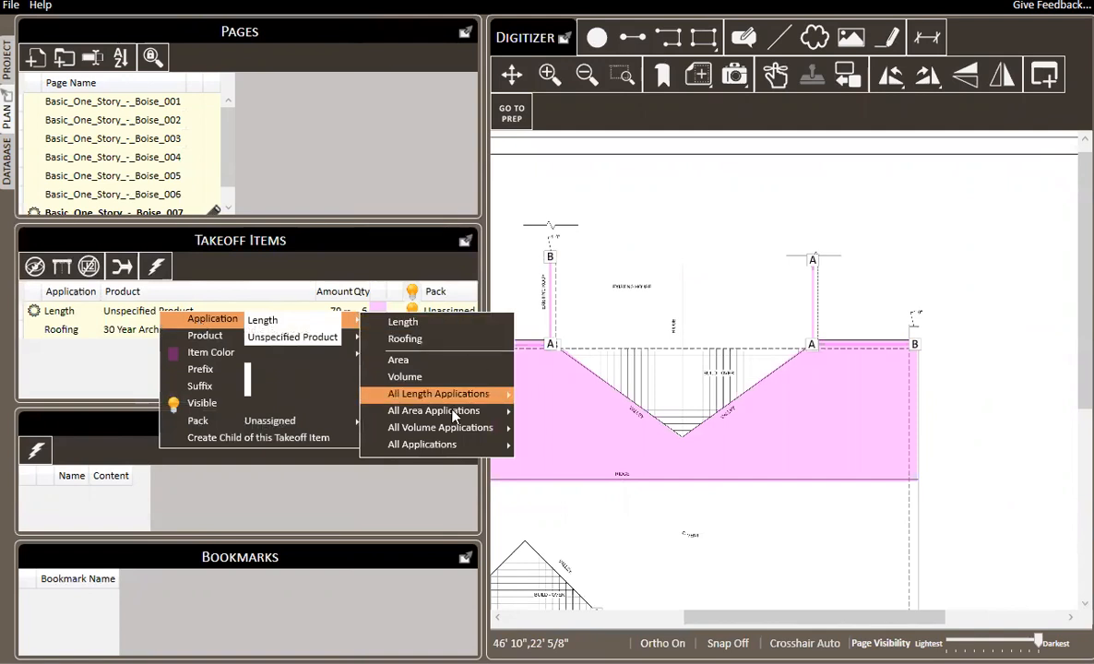
{"action": "mouse_move", "coordinate": [422, 445]}
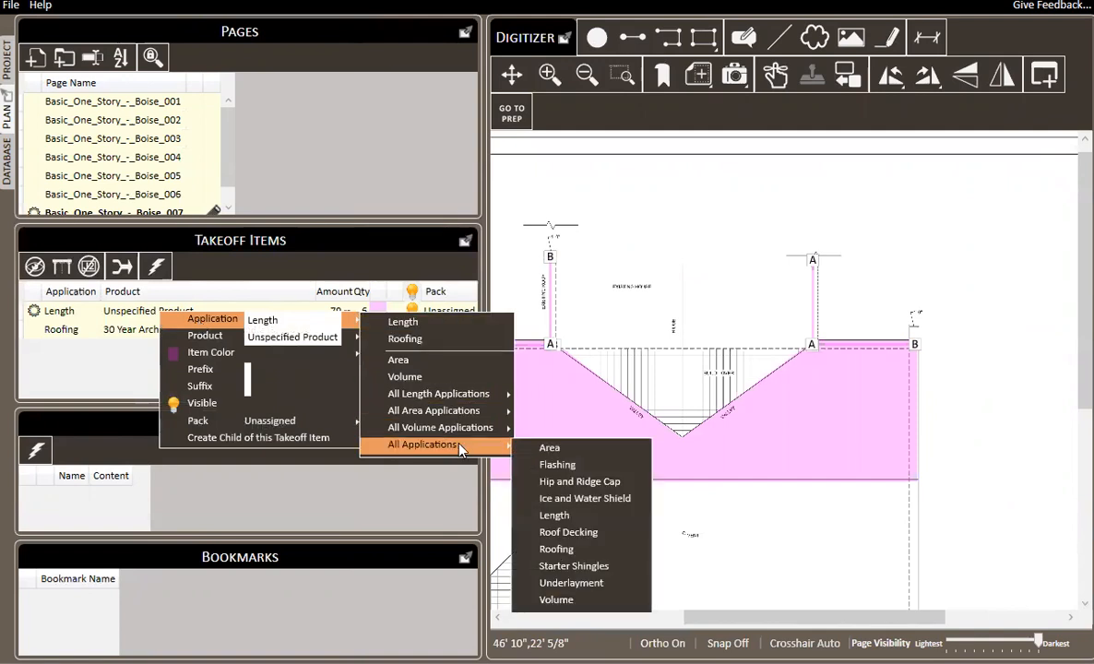
{"action": "left_click", "coordinate": [581, 498]}
{"action": "mouse_move", "coordinate": [215, 339]}
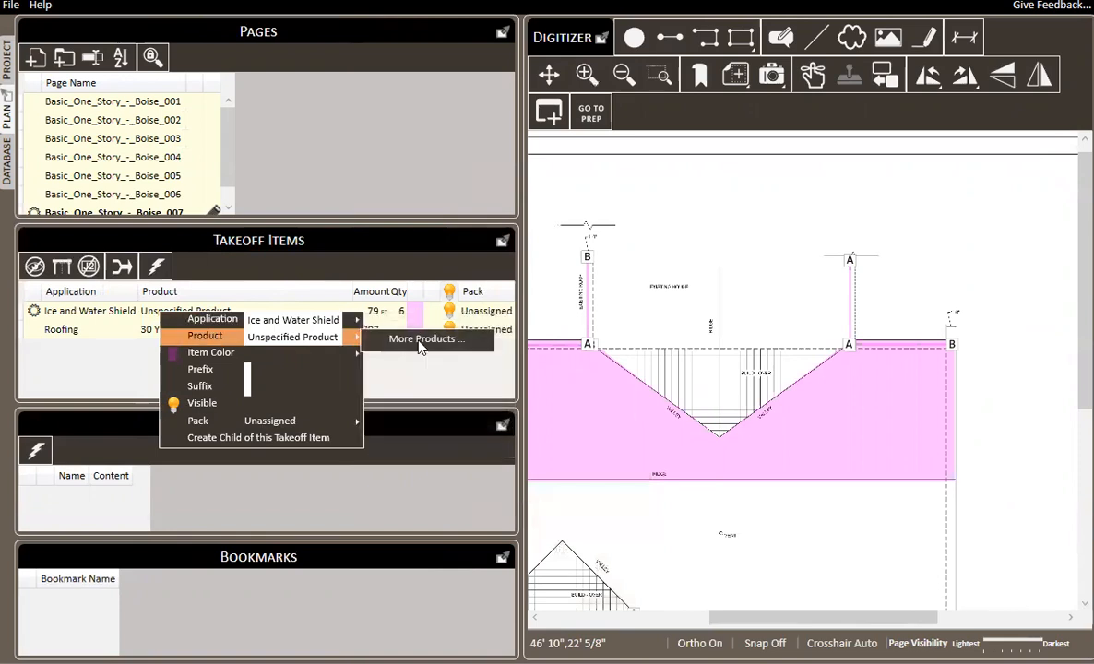
{"action": "left_click", "coordinate": [426, 338]}
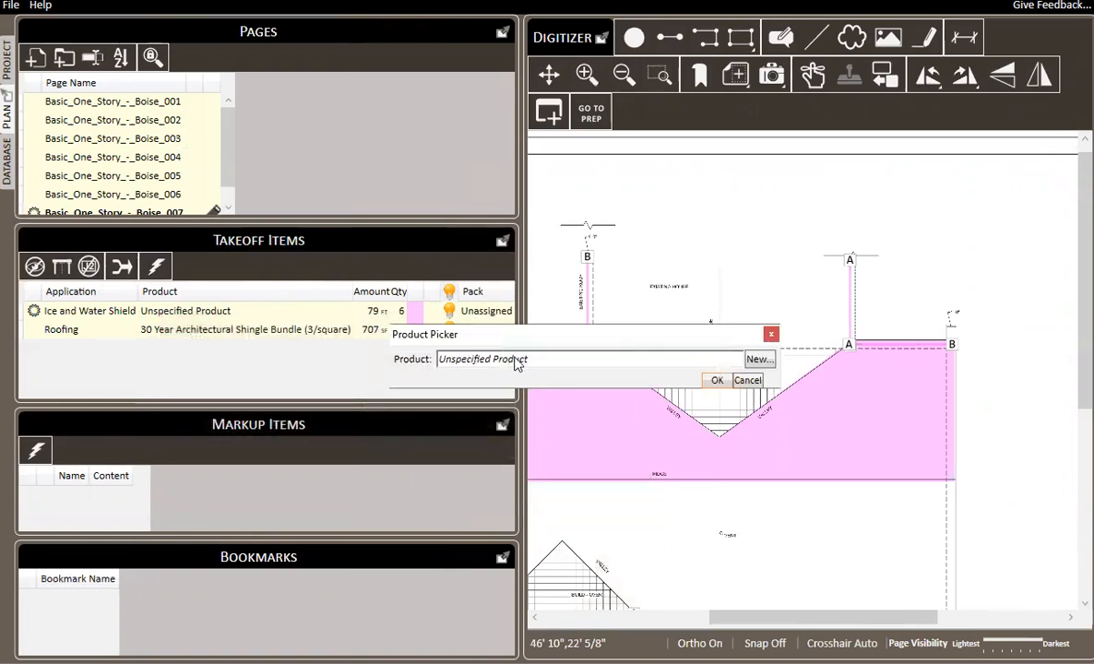
{"action": "left_click", "coordinate": [590, 359]}
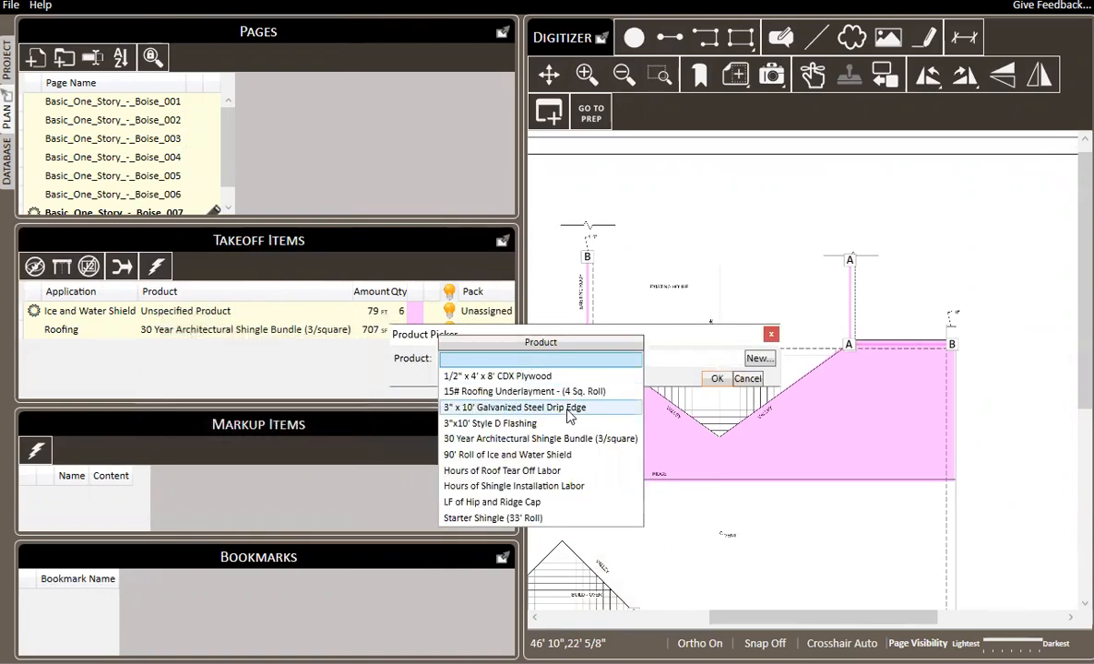
{"action": "left_click", "coordinate": [532, 453]}
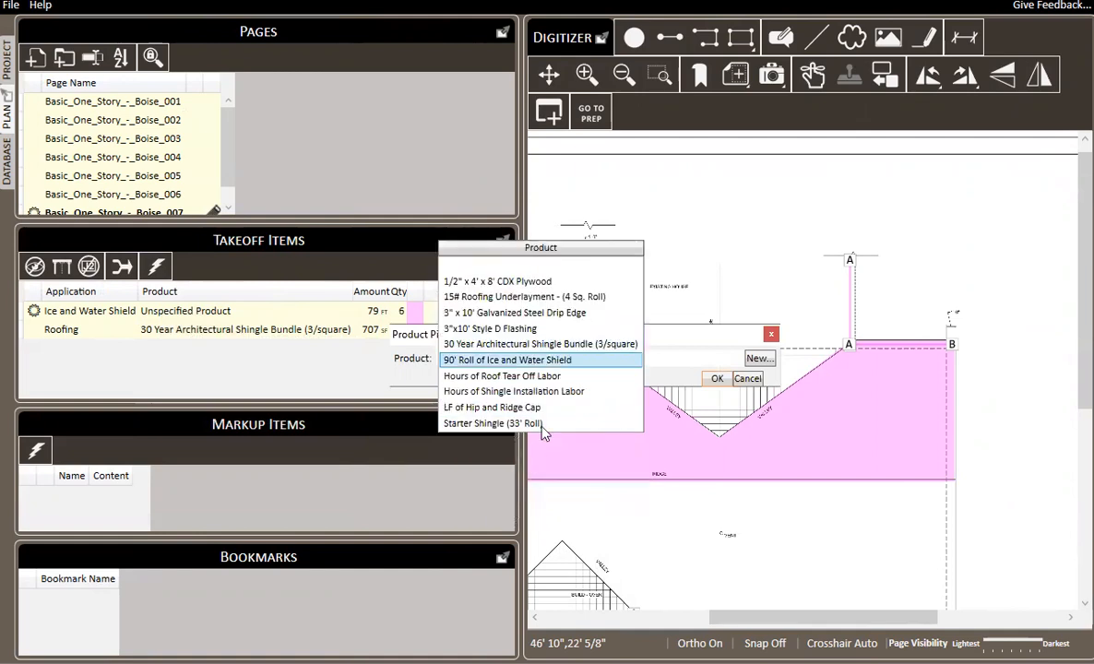
{"action": "left_click", "coordinate": [716, 380]}
{"action": "key", "text": "Escape"}
Set the Roofing item's color to green and the Ice and Water Shield item's color to light blue.
{"action": "left_click", "coordinate": [320, 332]}
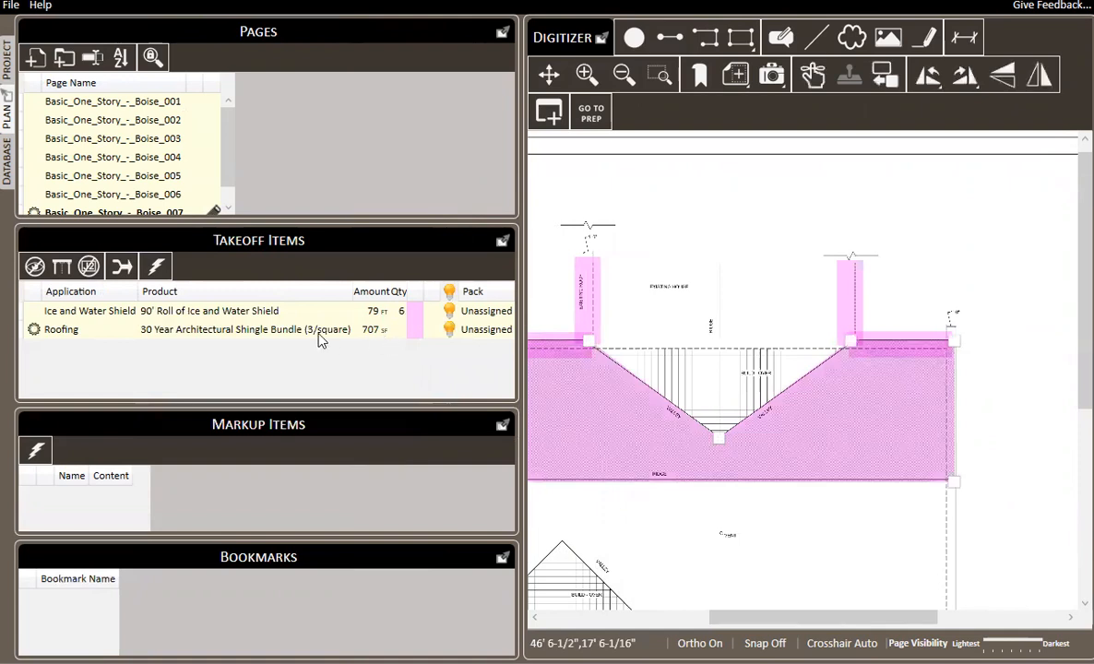
{"action": "right_click", "coordinate": [318, 334]}
{"action": "mouse_move", "coordinate": [370, 373]}
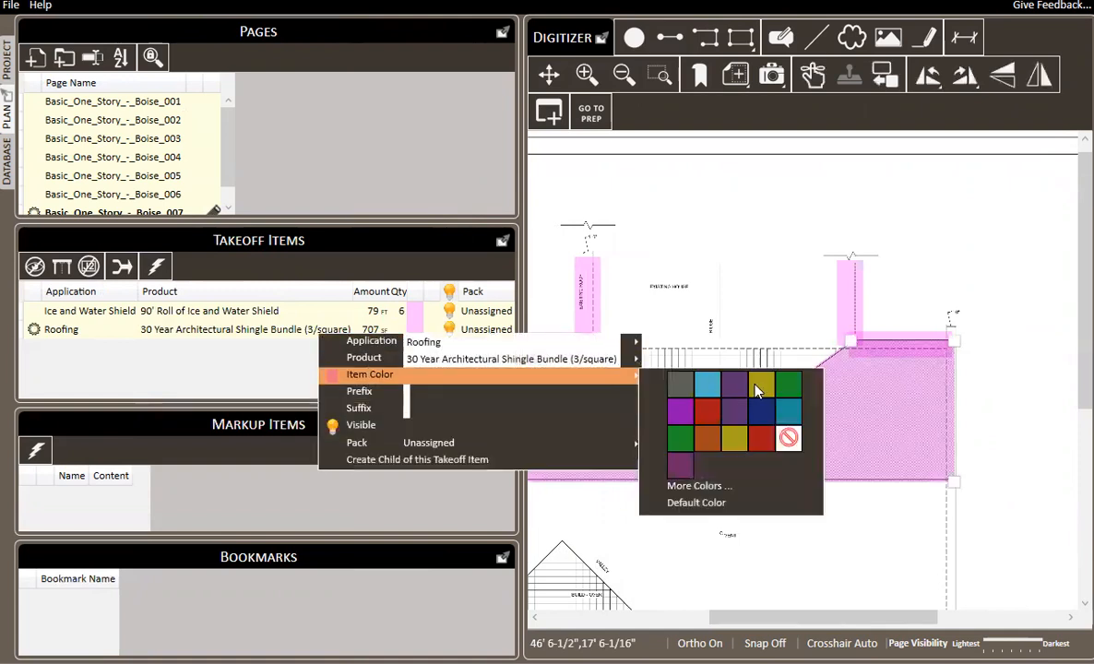
{"action": "left_click", "coordinate": [789, 384]}
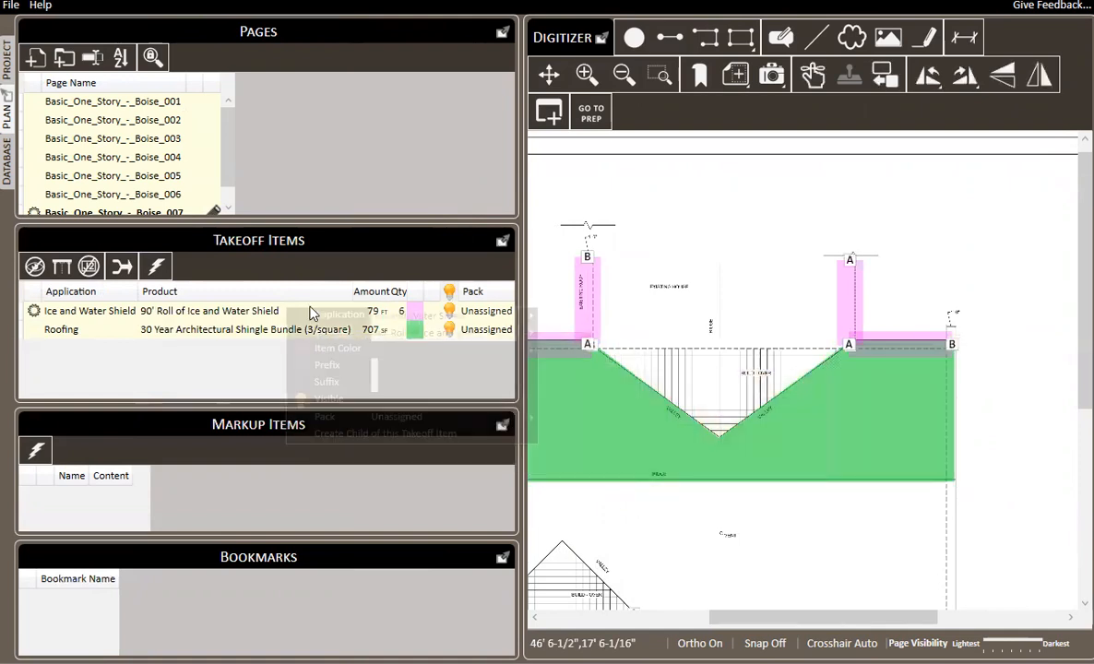
{"action": "right_click", "coordinate": [311, 314]}
{"action": "mouse_move", "coordinate": [327, 330]}
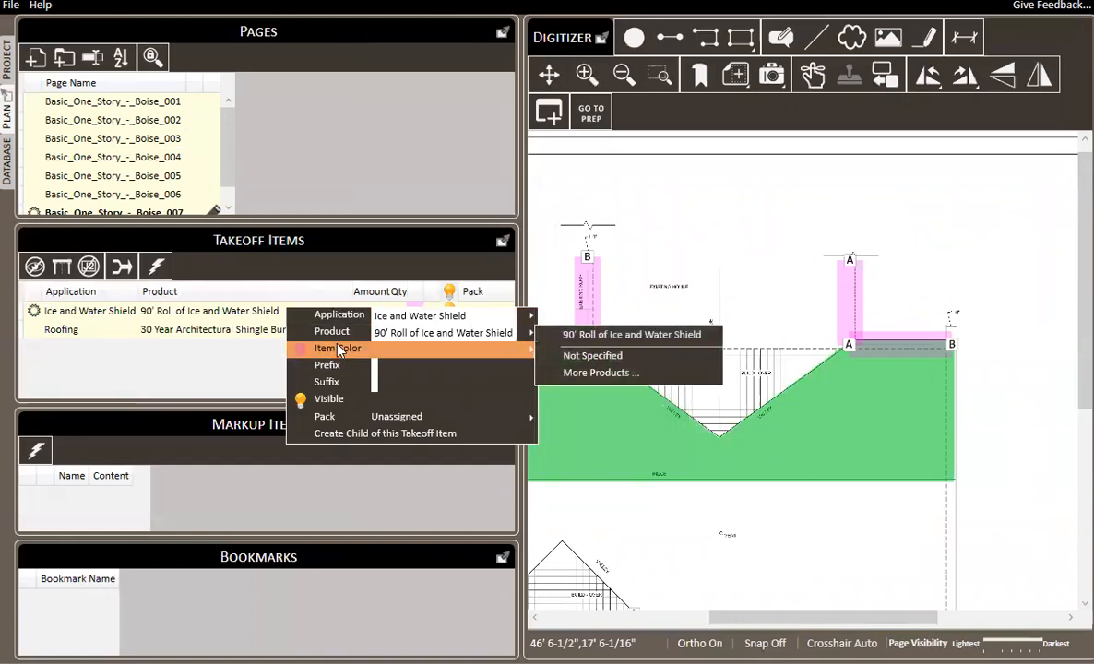
{"action": "mouse_move", "coordinate": [339, 350]}
{"action": "left_click", "coordinate": [599, 356]}
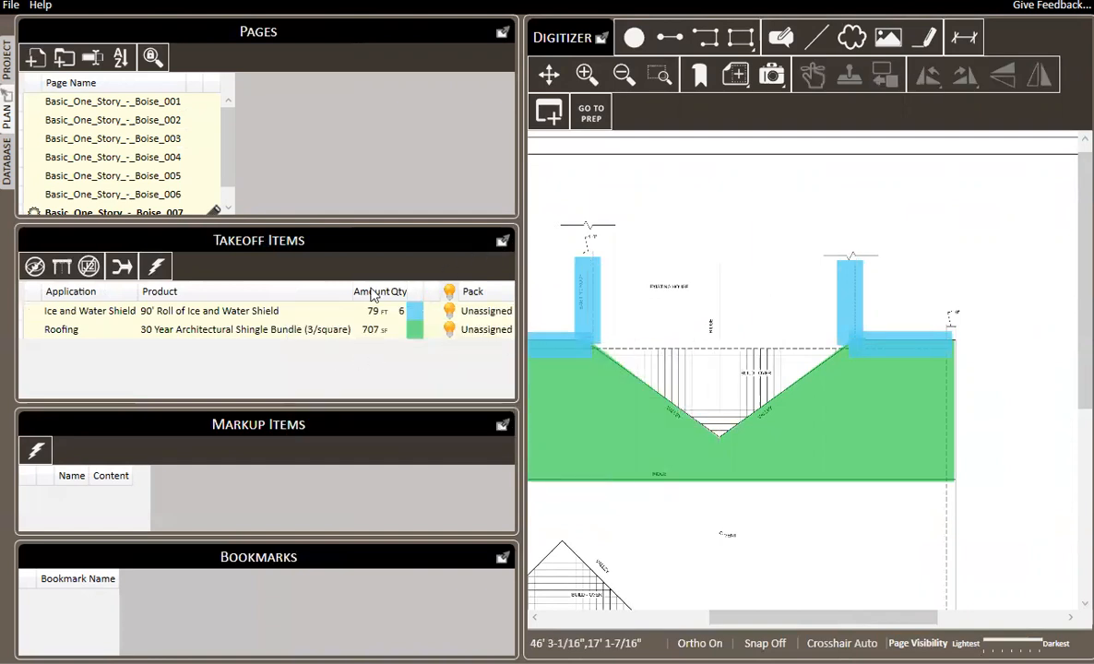
Narrow the takeoff list's Product column and the side panels to widen the drawing area.
{"action": "left_click_drag", "start_coordinate": [352, 291], "coordinate": [302, 293]}
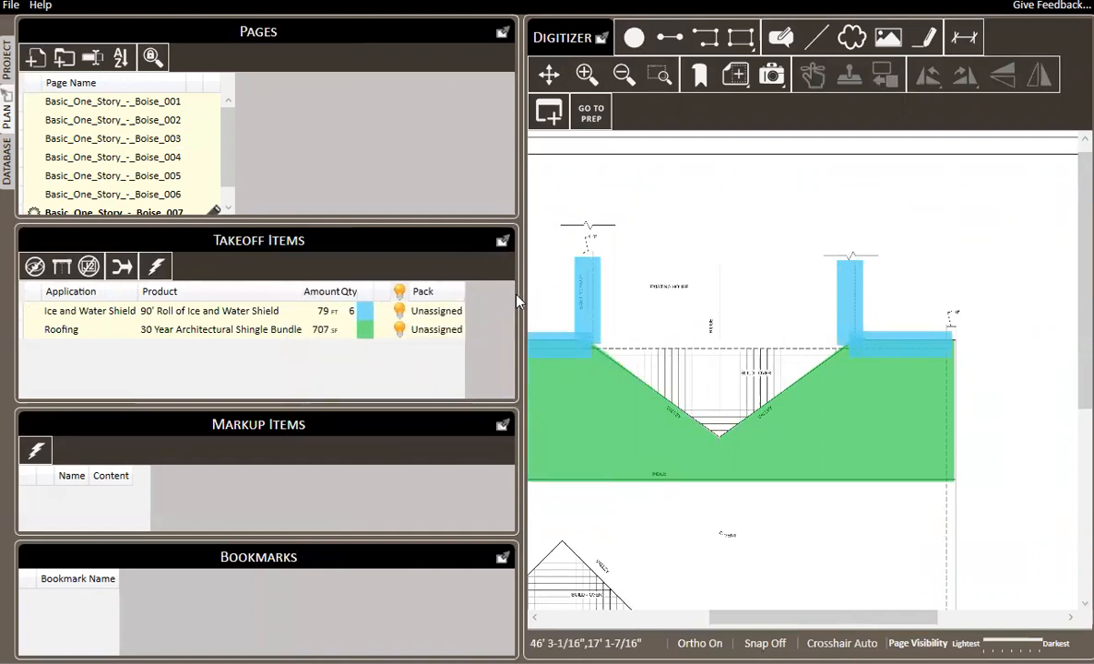
{"action": "left_click_drag", "start_coordinate": [522, 296], "coordinate": [473, 293]}
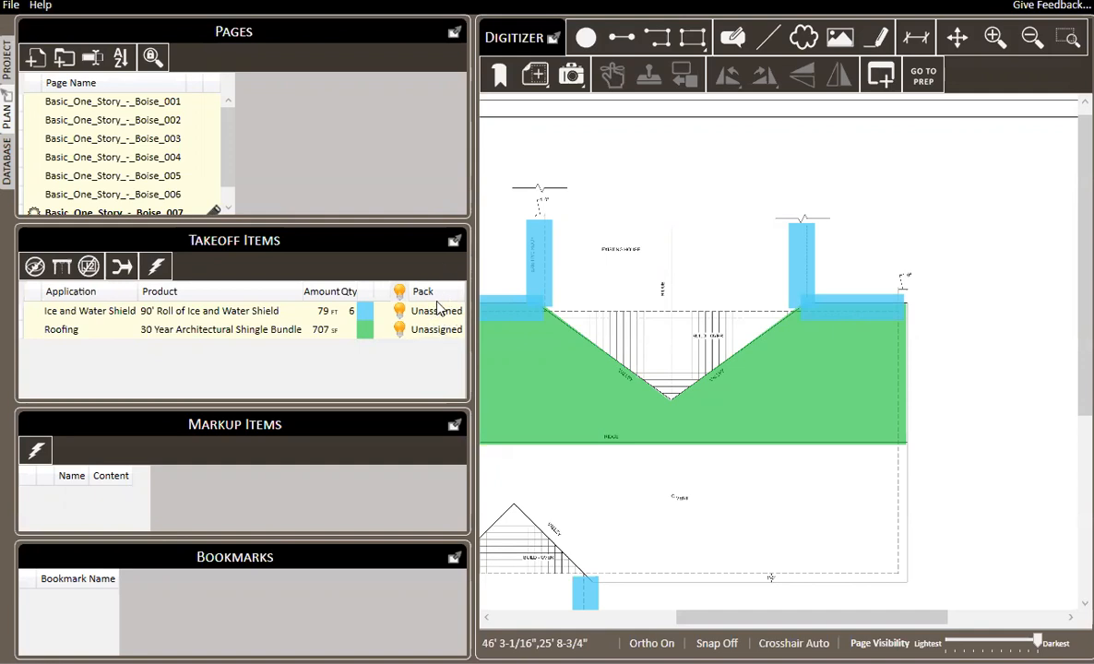
Review the job's itemized list report of products and quantities, and close it.
{"action": "left_click", "coordinate": [434, 332]}
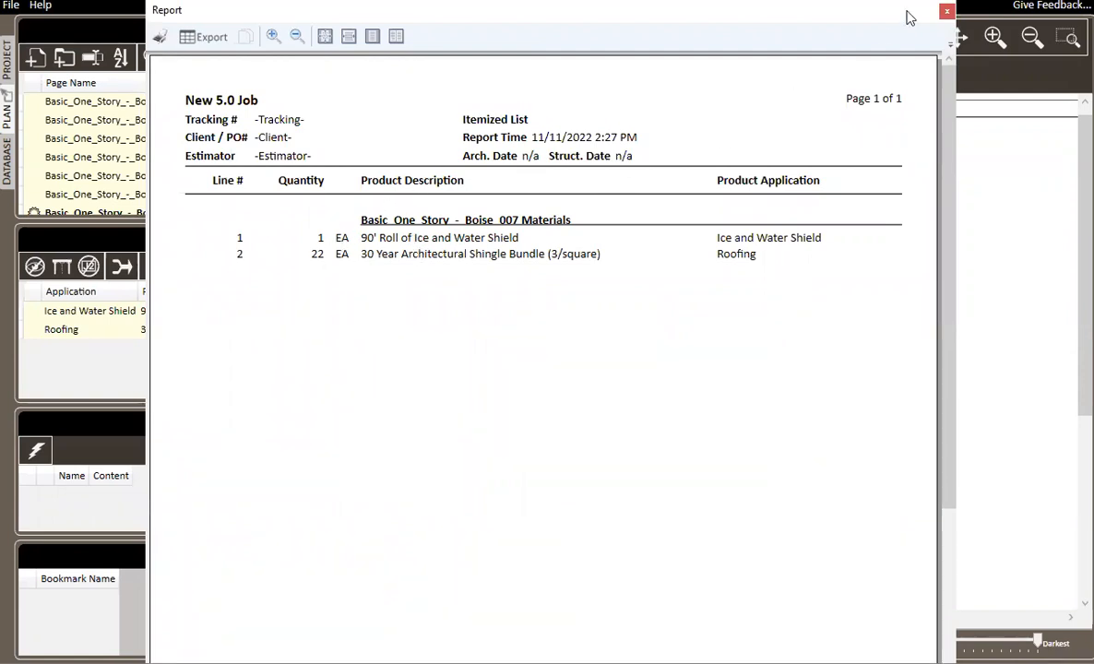
{"action": "left_click", "coordinate": [946, 15]}
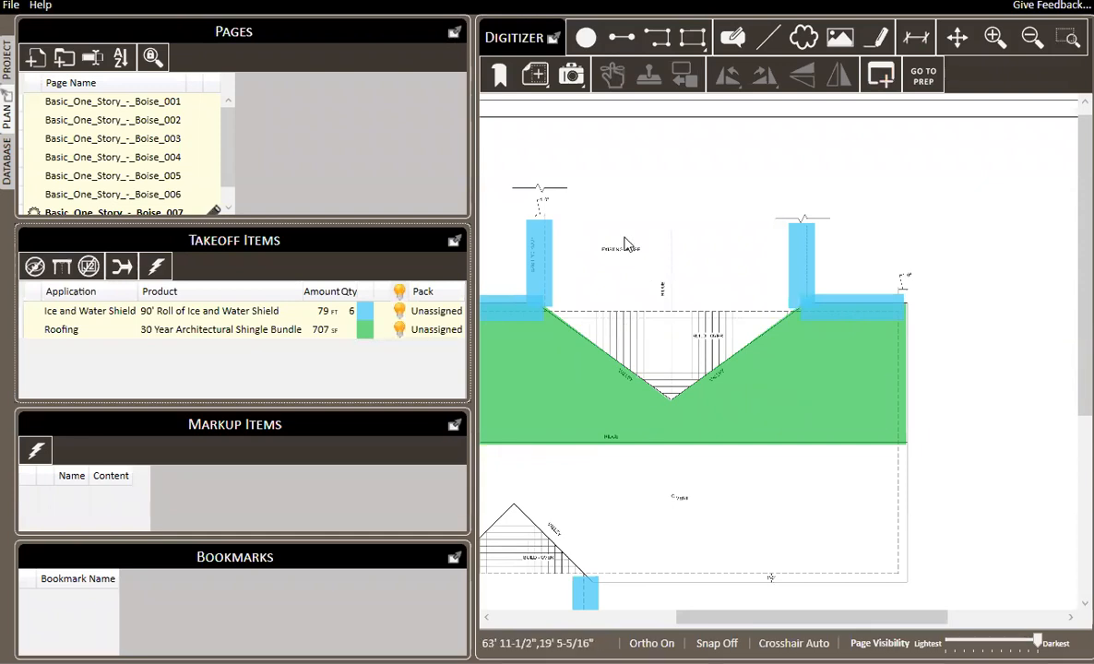
Add a pack named Labor to the project's material list and move it above the Unassigned pack.
{"action": "left_click", "coordinate": [8, 58]}
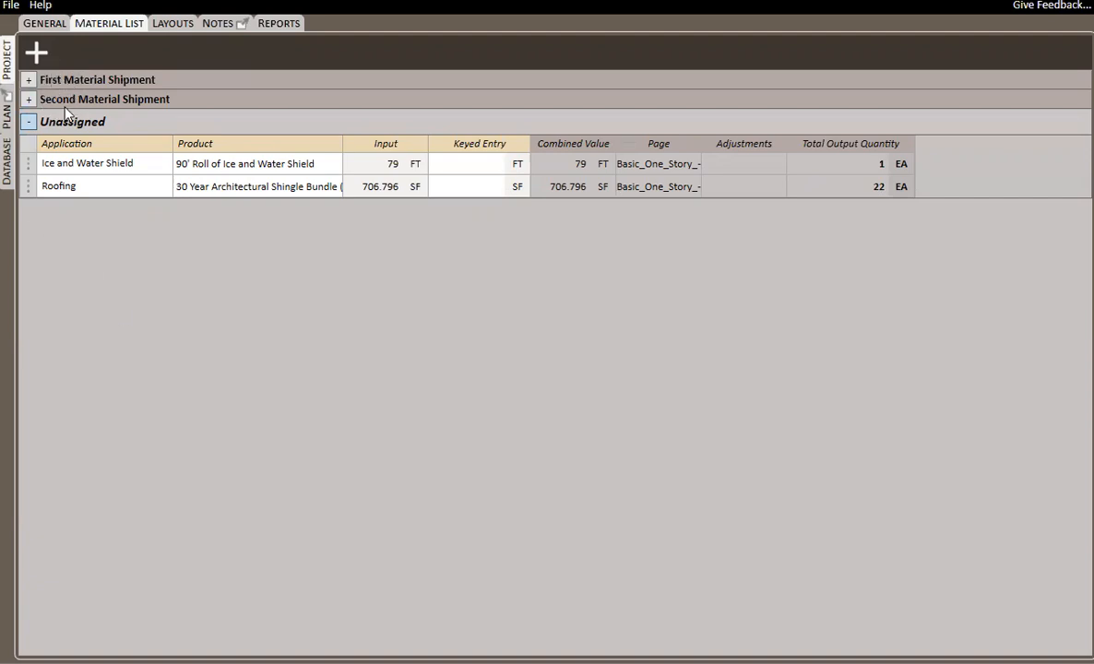
{"action": "right_click", "coordinate": [61, 77]}
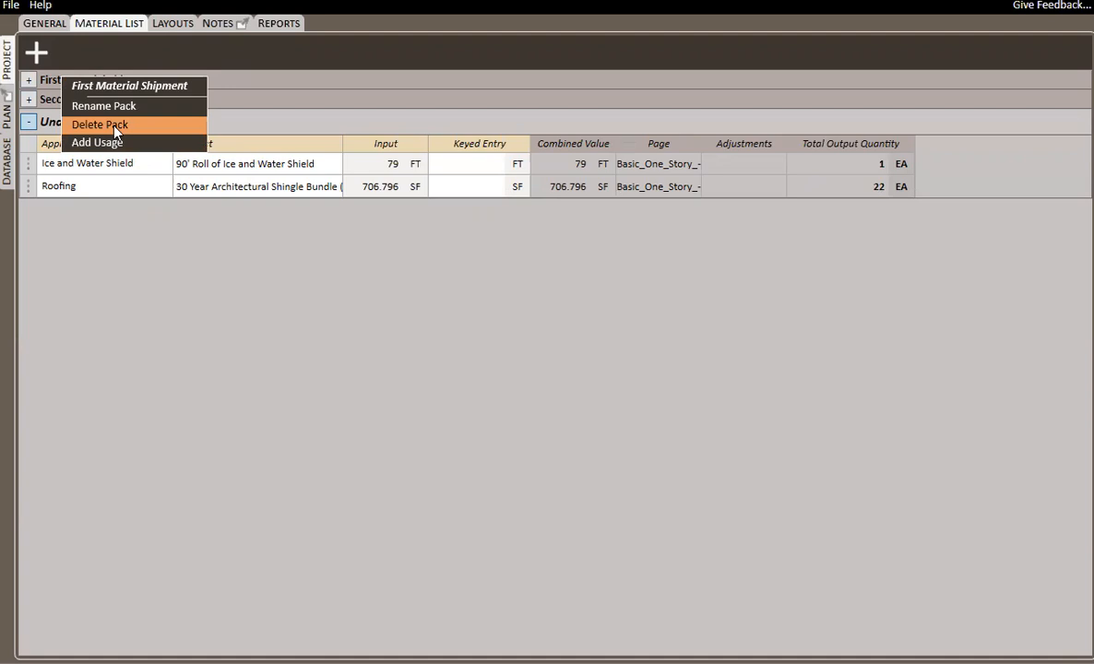
{"action": "left_click", "coordinate": [79, 53]}
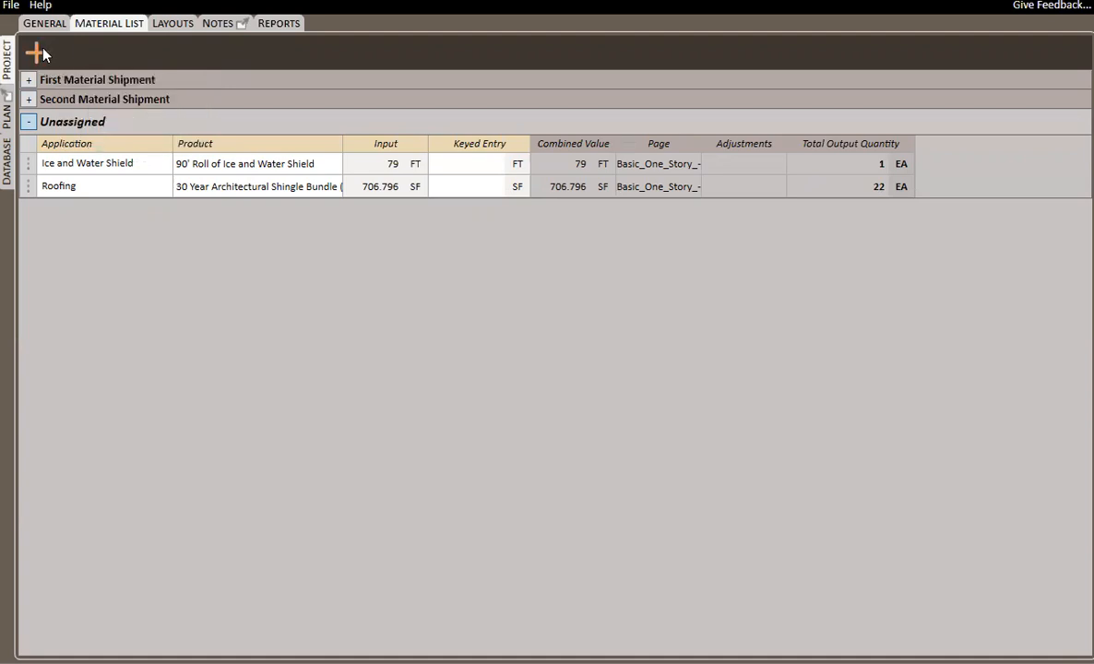
{"action": "left_click", "coordinate": [37, 52]}
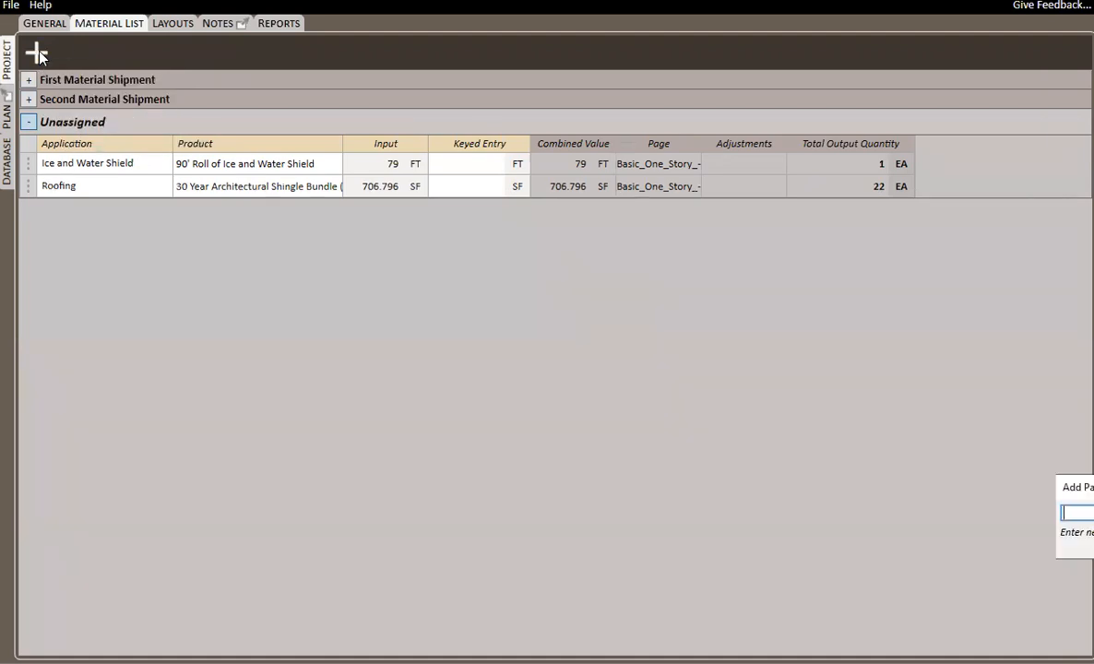
{"action": "type", "text": "Labor"}
{"action": "key", "text": "Return"}
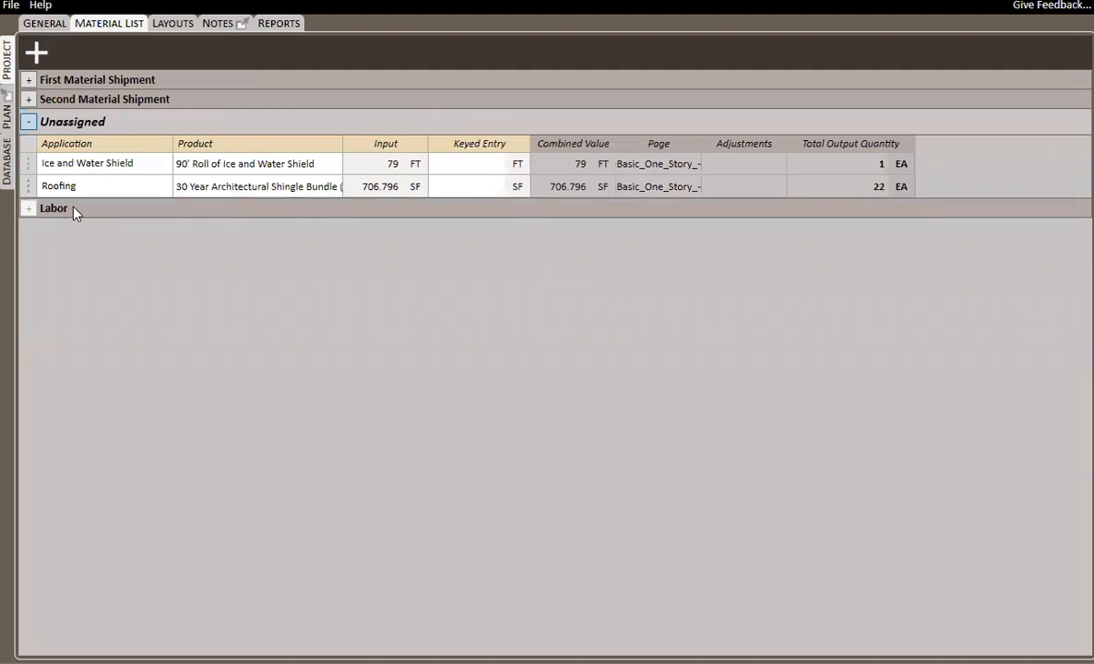
{"action": "left_click_drag", "start_coordinate": [78, 212], "coordinate": [97, 124]}
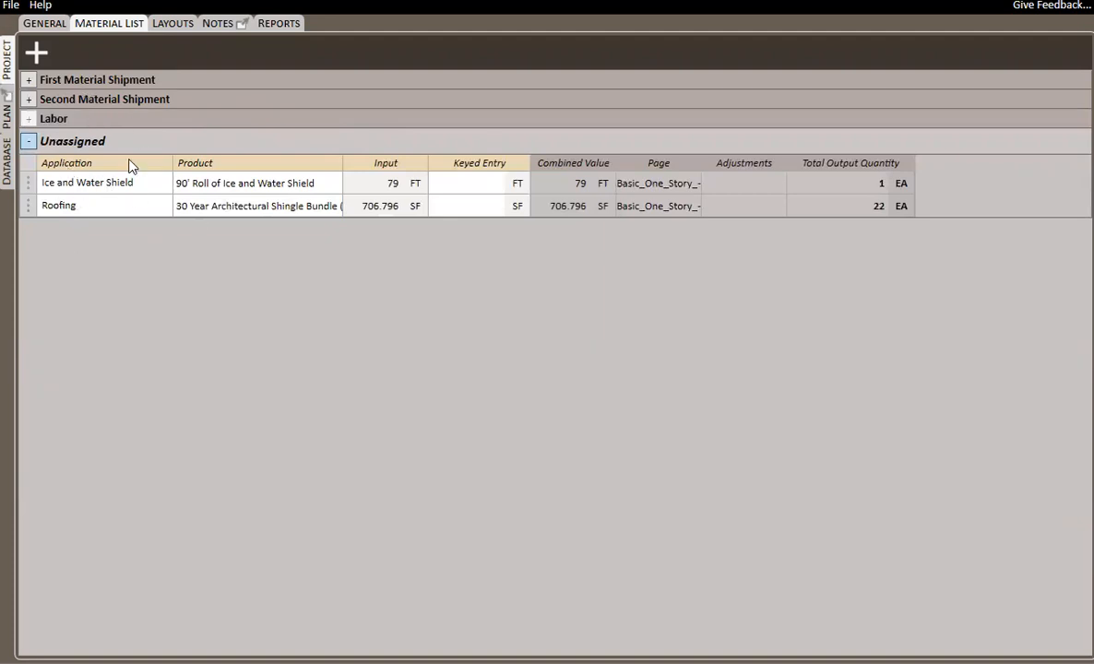
Assign the plan's Ice and Water Shield takeoff item to the First Material Shipment pack.
{"action": "left_click", "coordinate": [8, 111]}
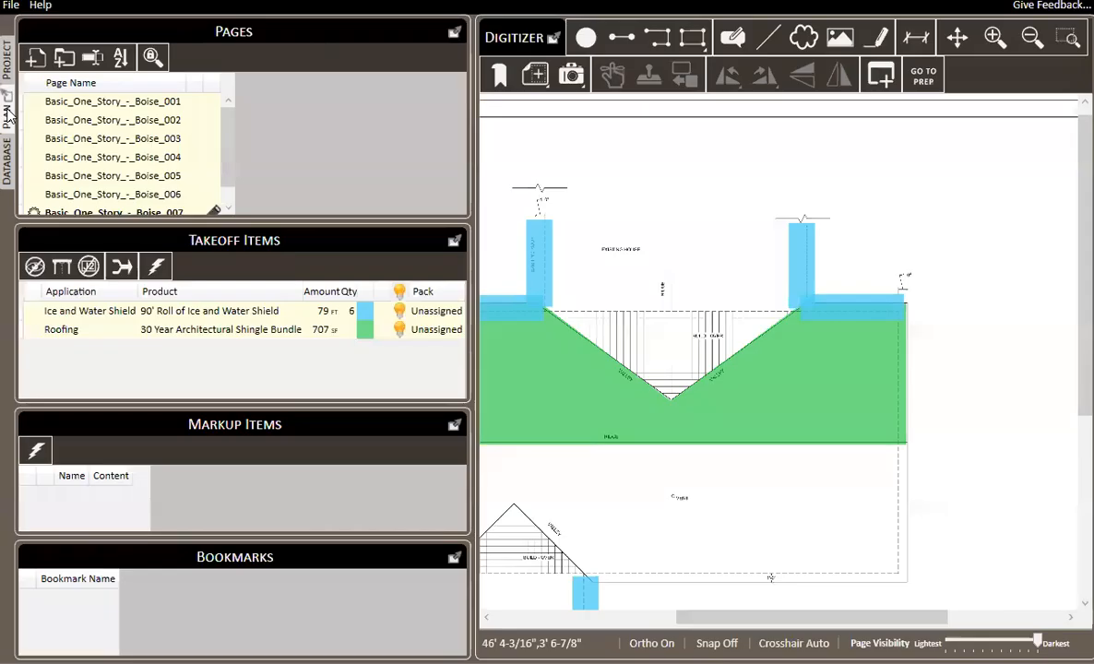
{"action": "right_click", "coordinate": [224, 313]}
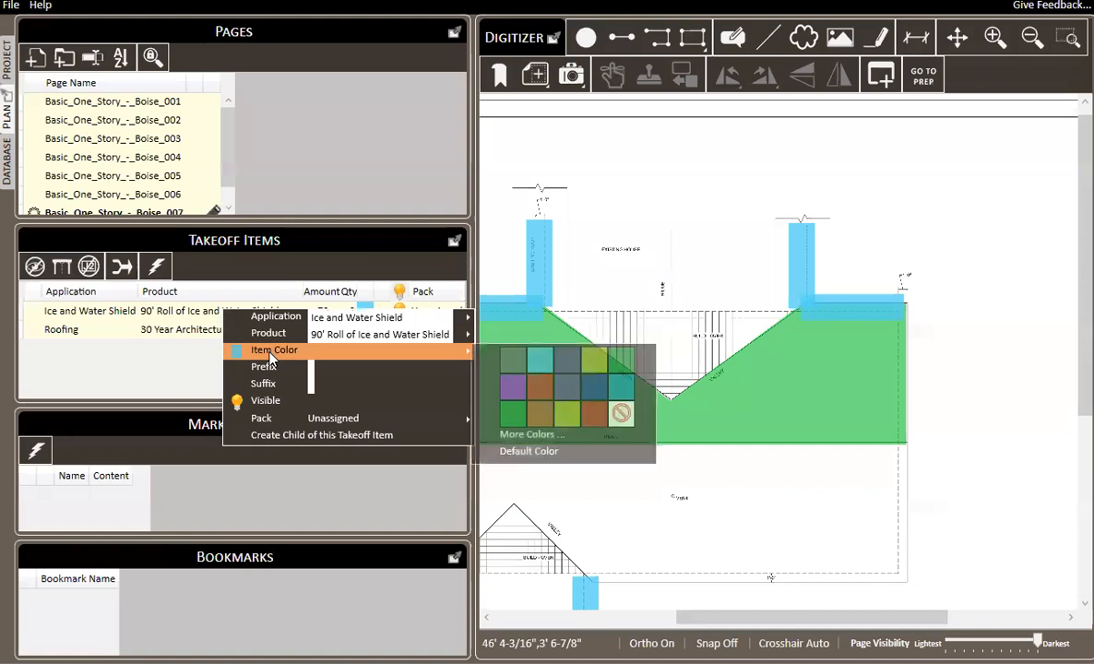
{"action": "mouse_move", "coordinate": [276, 417]}
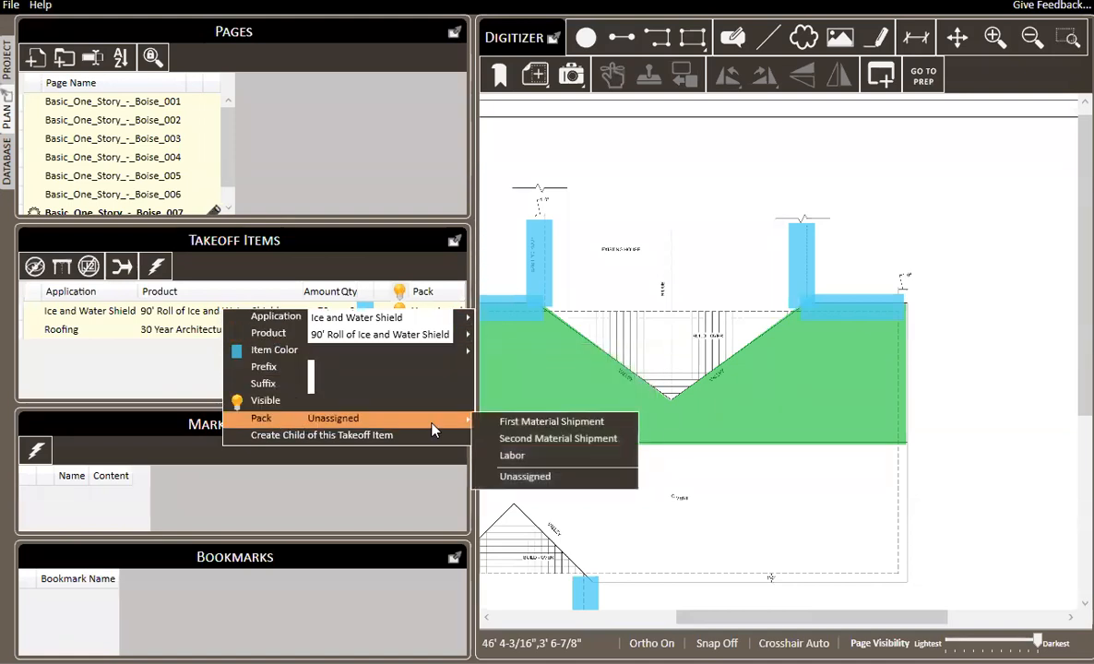
{"action": "left_click", "coordinate": [539, 423]}
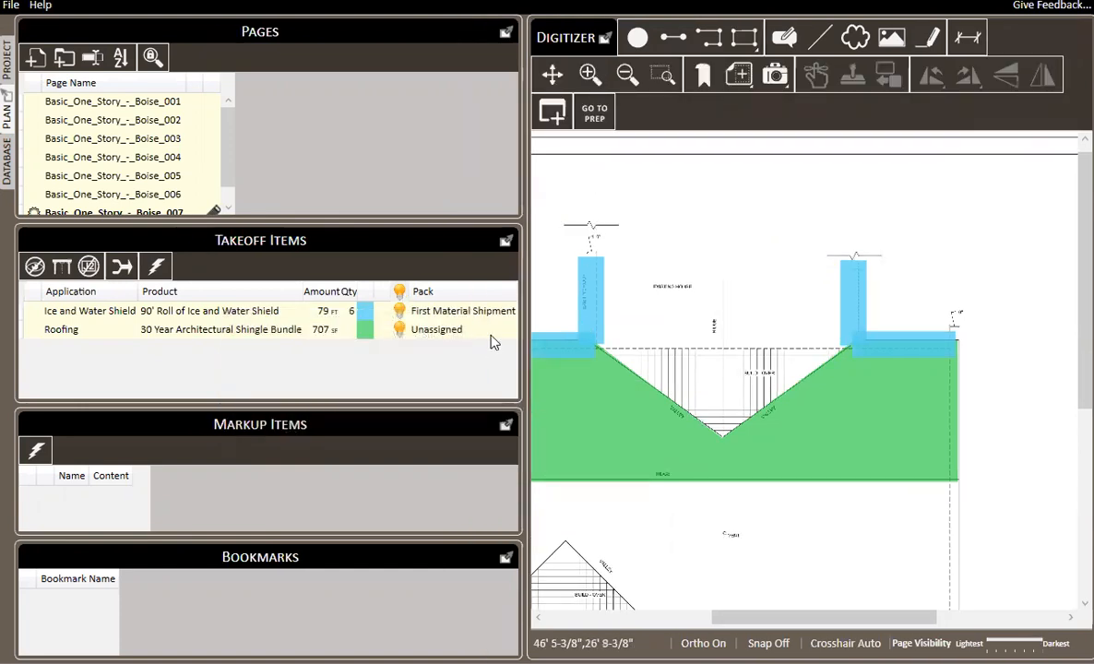
Expand the First Material Shipment pack in the project's material list and open the Roofing item's keyed entry.
{"action": "left_click", "coordinate": [9, 60]}
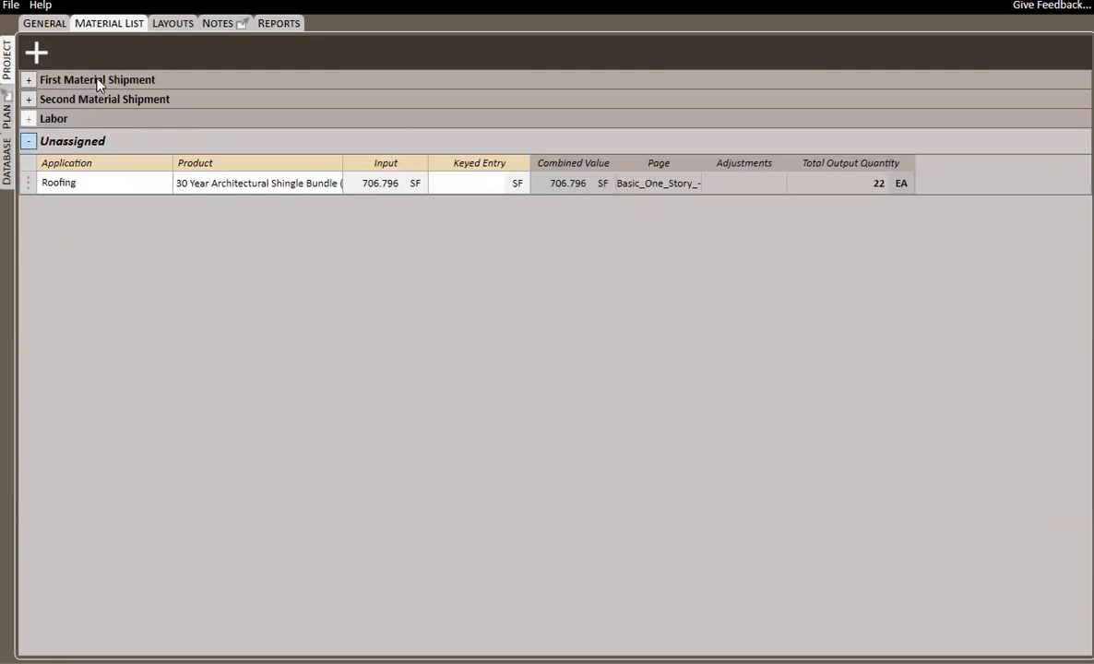
{"action": "left_click", "coordinate": [28, 80]}
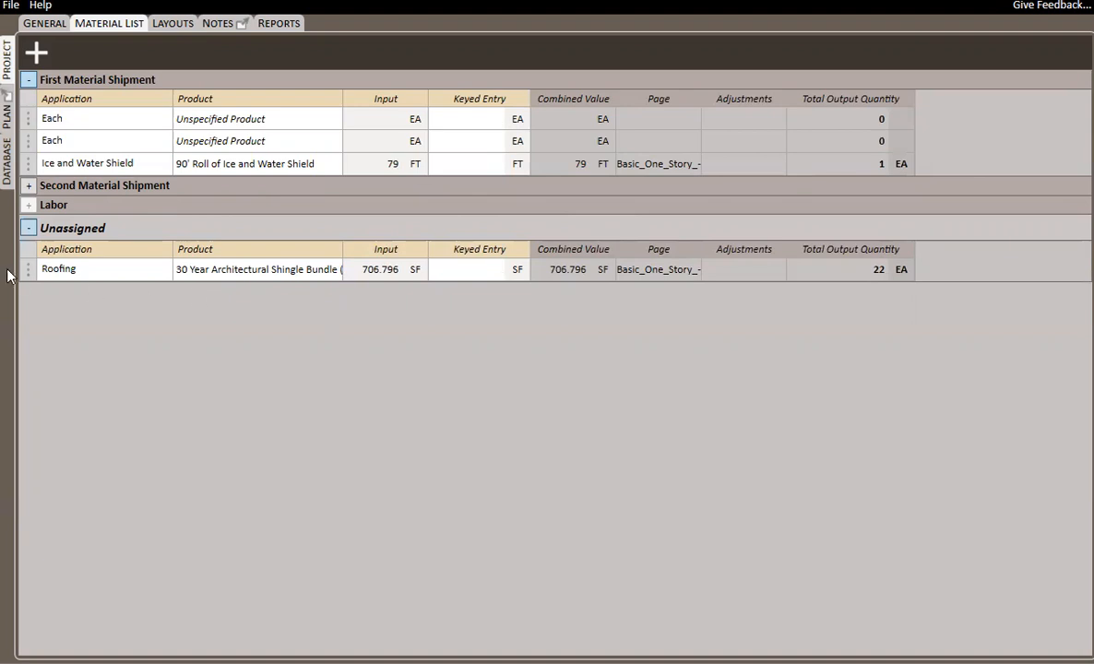
{"action": "left_click", "coordinate": [491, 271]}
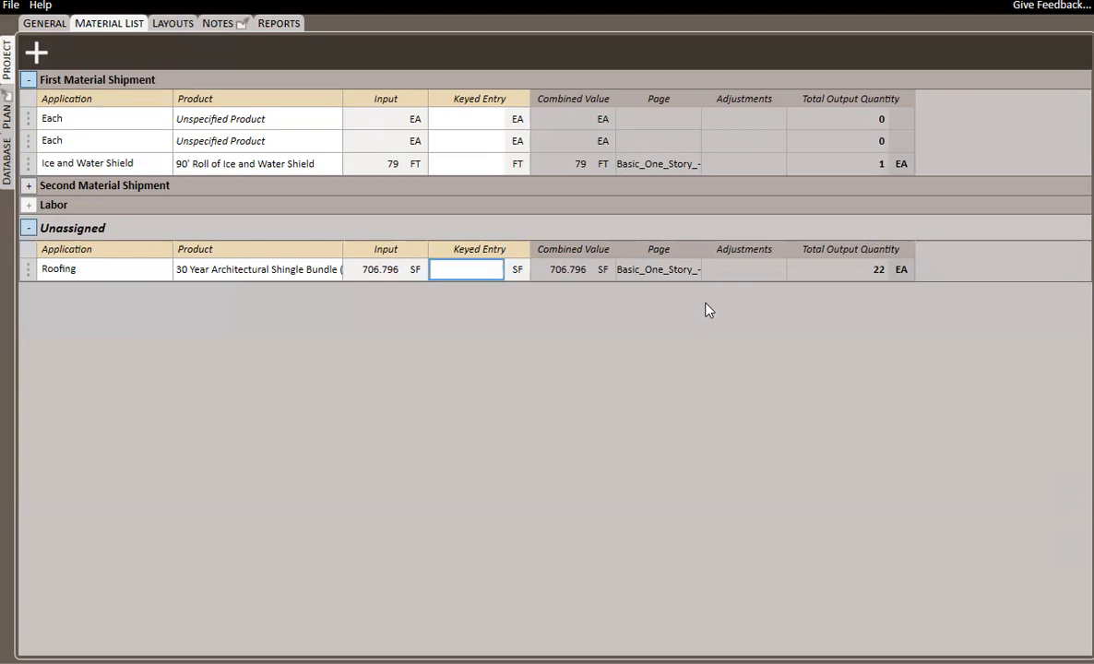
Set the keyed entry of the Unassigned pack's Roofing item to 200 SF.
{"action": "type", "text": "200"}
{"action": "key", "text": "Tab"}
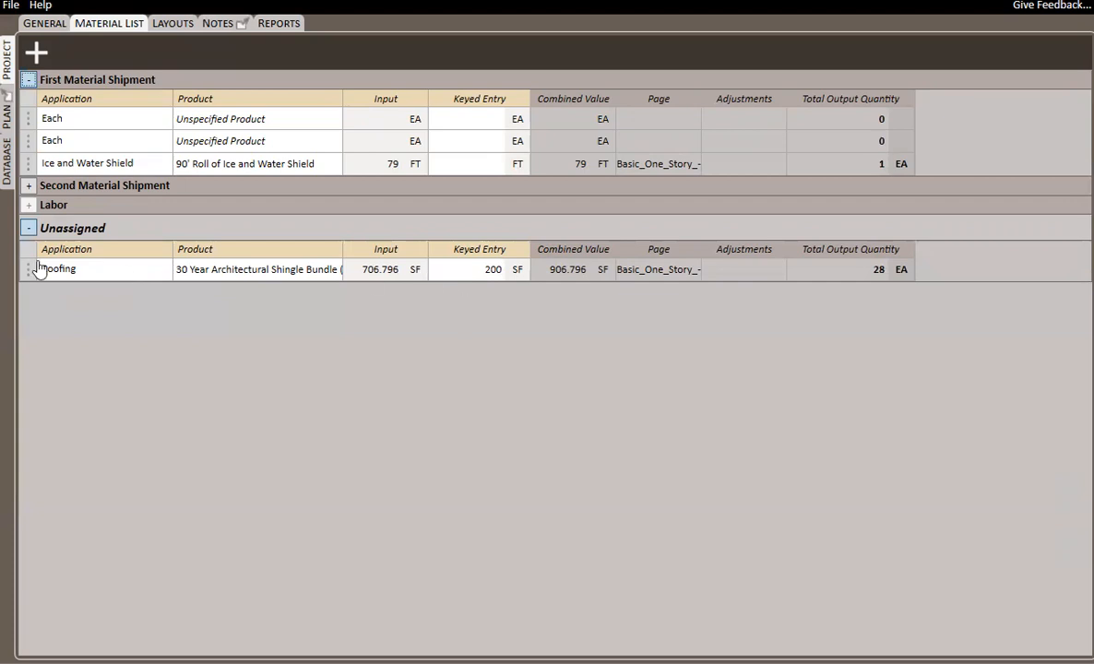
Change First Material Shipment's second Each item to Flashing with 3" x 10' Galvanized Steel Drip Edge and 110 FT keyed, and move Ice and Water Shield above it.
{"action": "left_click", "coordinate": [73, 146]}
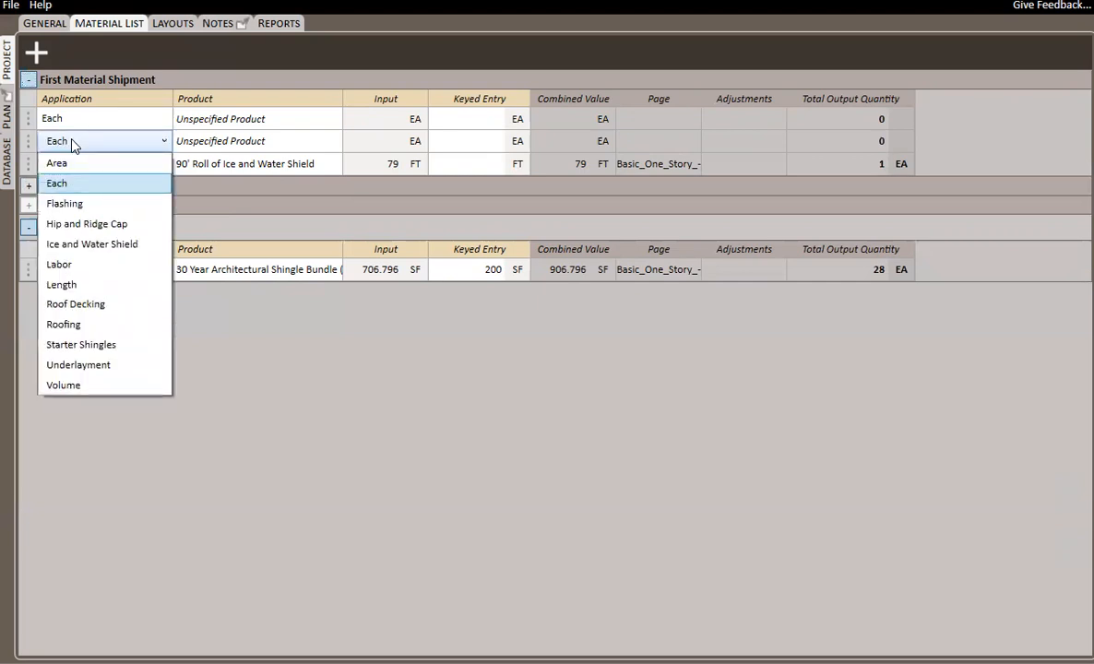
{"action": "left_click", "coordinate": [79, 204]}
{"action": "left_click", "coordinate": [228, 144]}
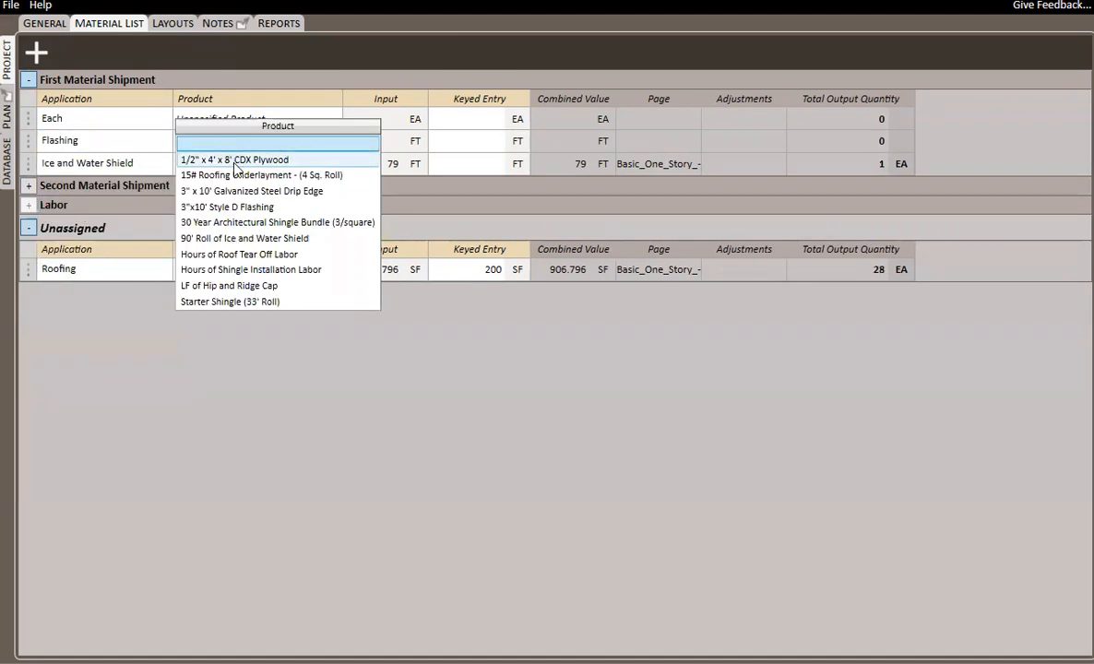
{"action": "left_click", "coordinate": [263, 191]}
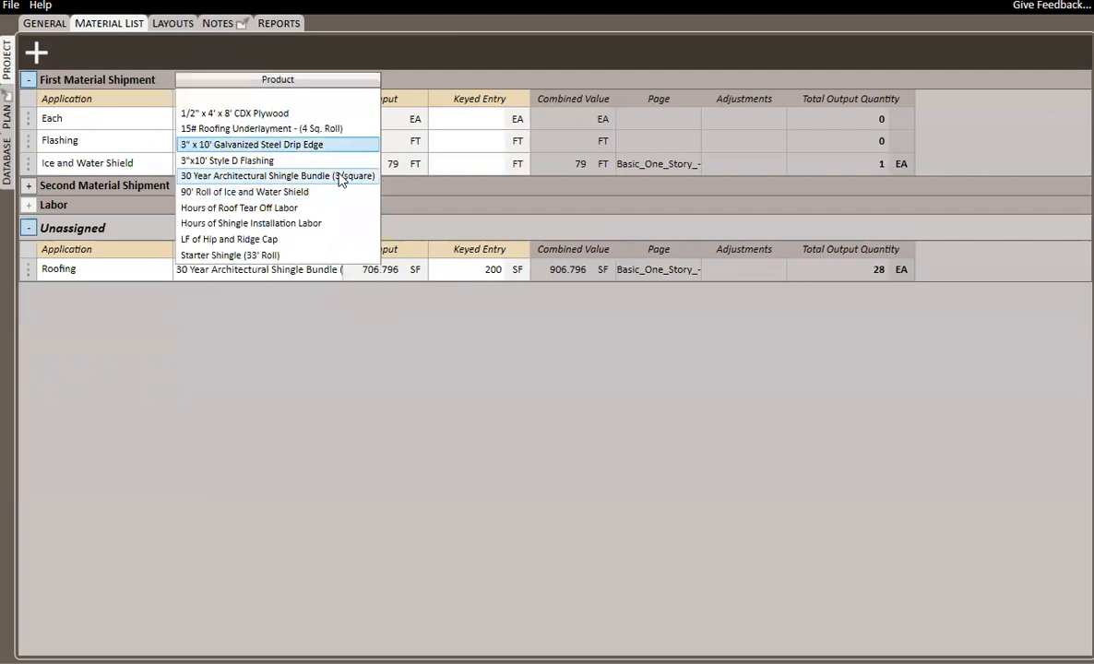
{"action": "left_click", "coordinate": [430, 145]}
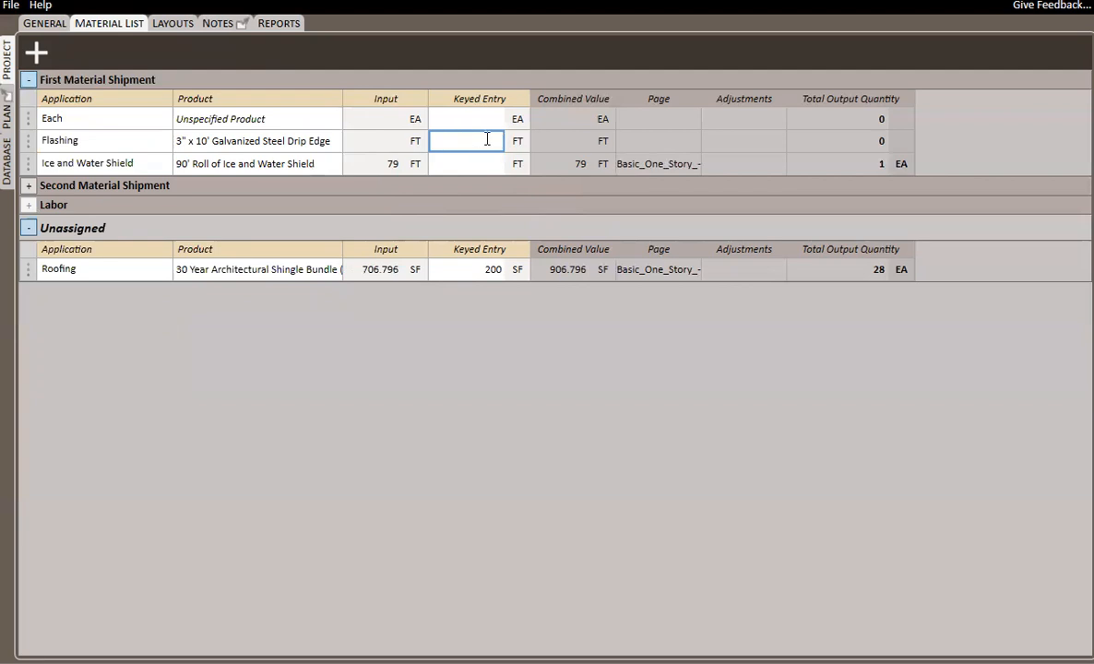
{"action": "type", "text": "110"}
{"action": "key", "text": "Tab"}
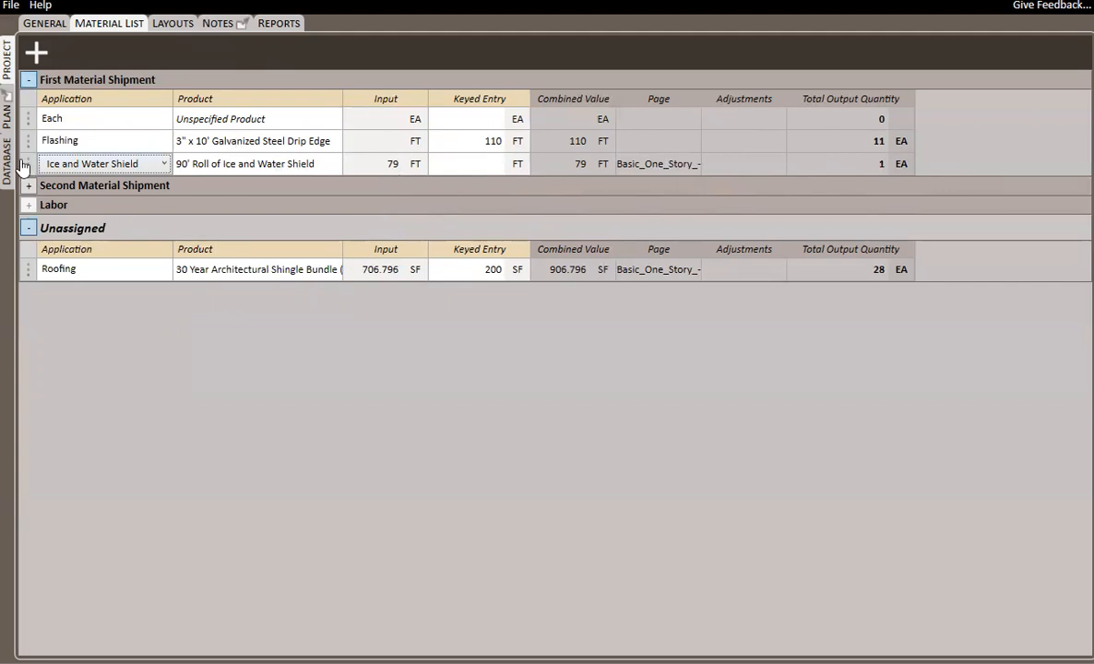
{"action": "left_click_drag", "start_coordinate": [29, 172], "coordinate": [26, 133]}
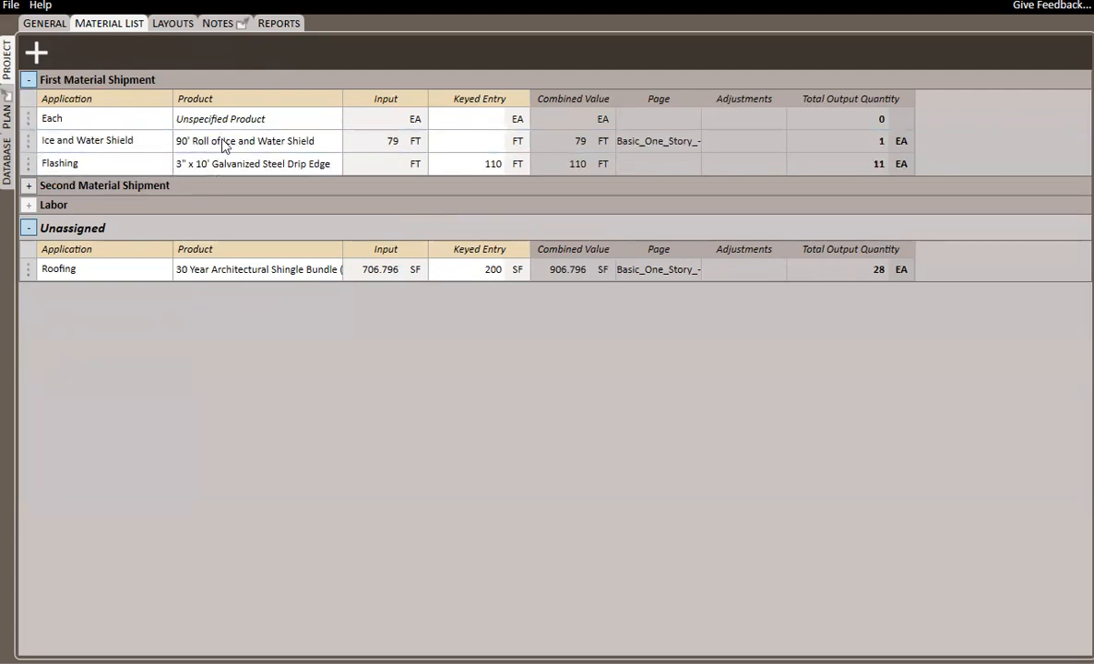
Add a usage to the Labor pack with the Labor application, Hours of Roof Tear Off Labor product and a keyed entry of 3.
{"action": "right_click", "coordinate": [52, 208]}
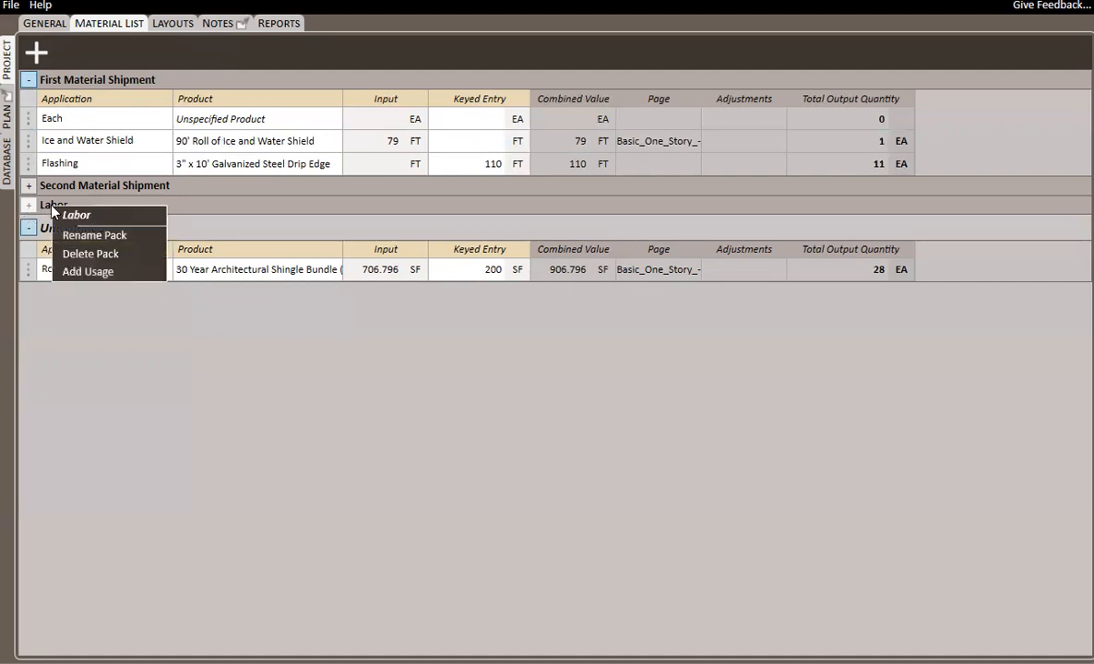
{"action": "left_click", "coordinate": [92, 272]}
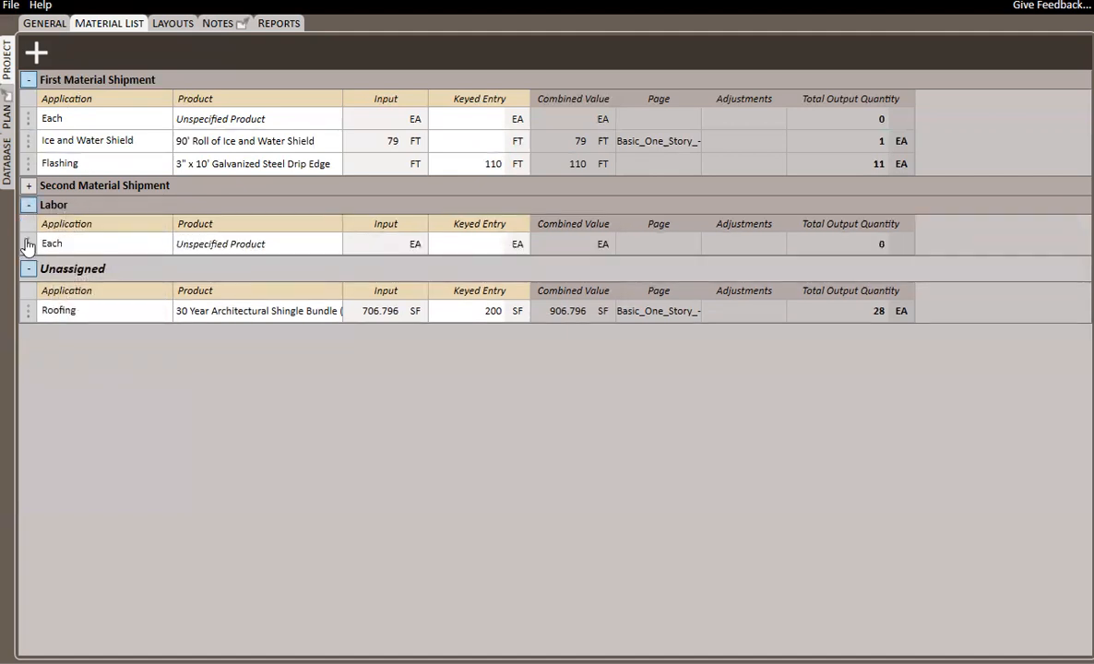
{"action": "left_click", "coordinate": [122, 245]}
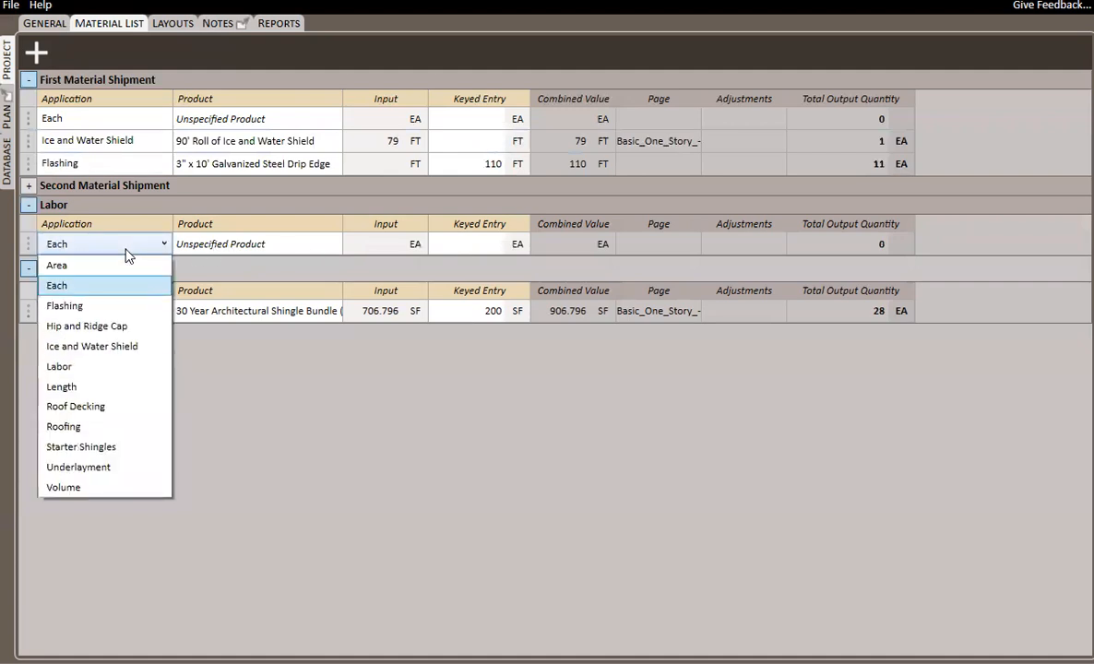
{"action": "left_click", "coordinate": [81, 367]}
{"action": "left_click", "coordinate": [235, 244]}
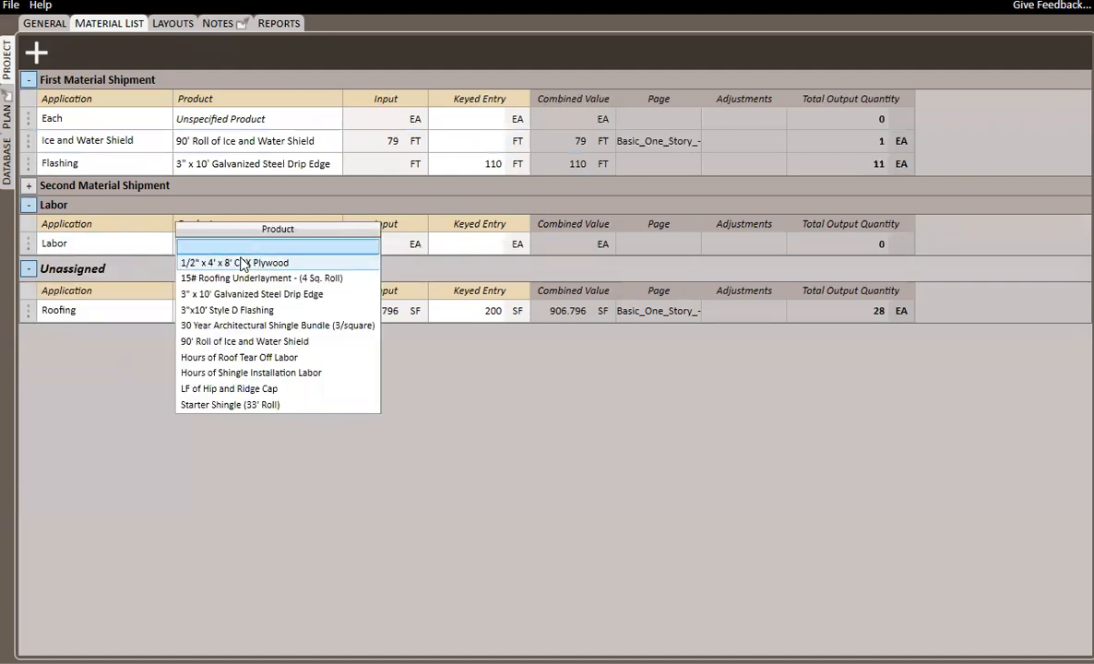
{"action": "left_click", "coordinate": [242, 357]}
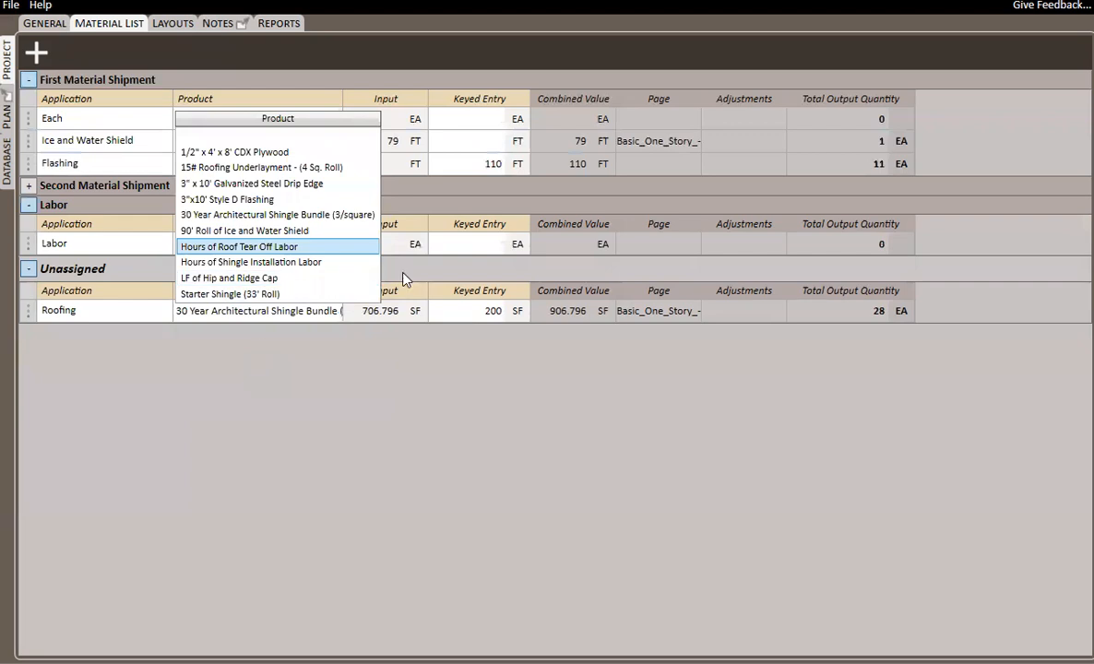
{"action": "left_click", "coordinate": [479, 245]}
{"action": "type", "text": "30"}
{"action": "key", "text": "Tab"}
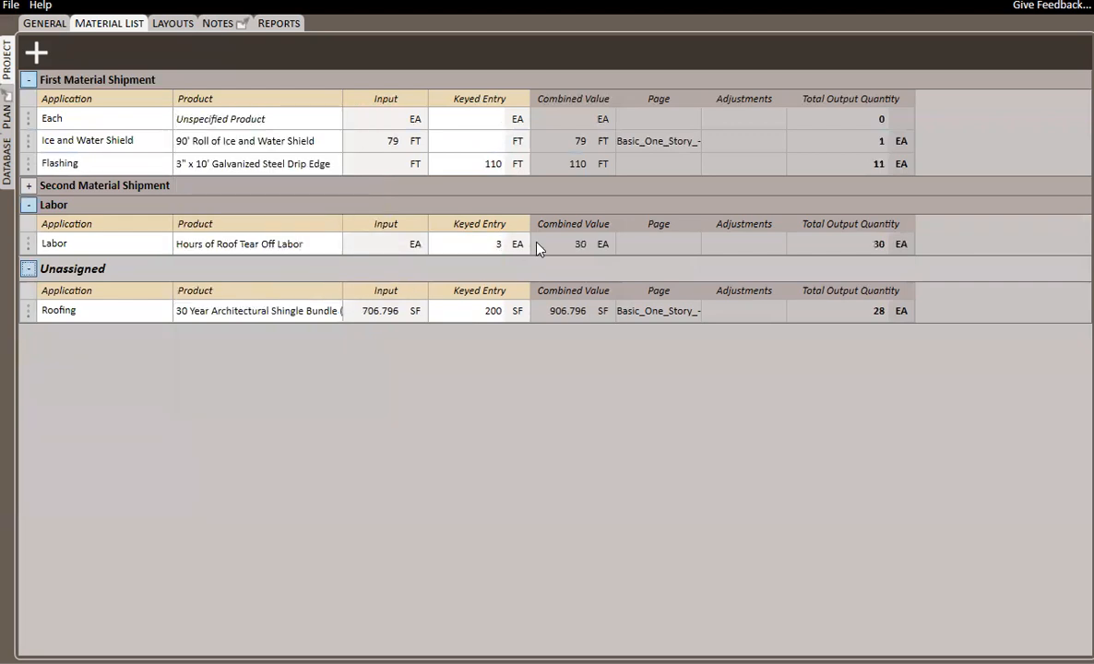
Add a second Labor usage to the Labor pack with the Hours of Shingle Installation Labor product and a keyed entry of 7.
{"action": "right_click", "coordinate": [57, 209]}
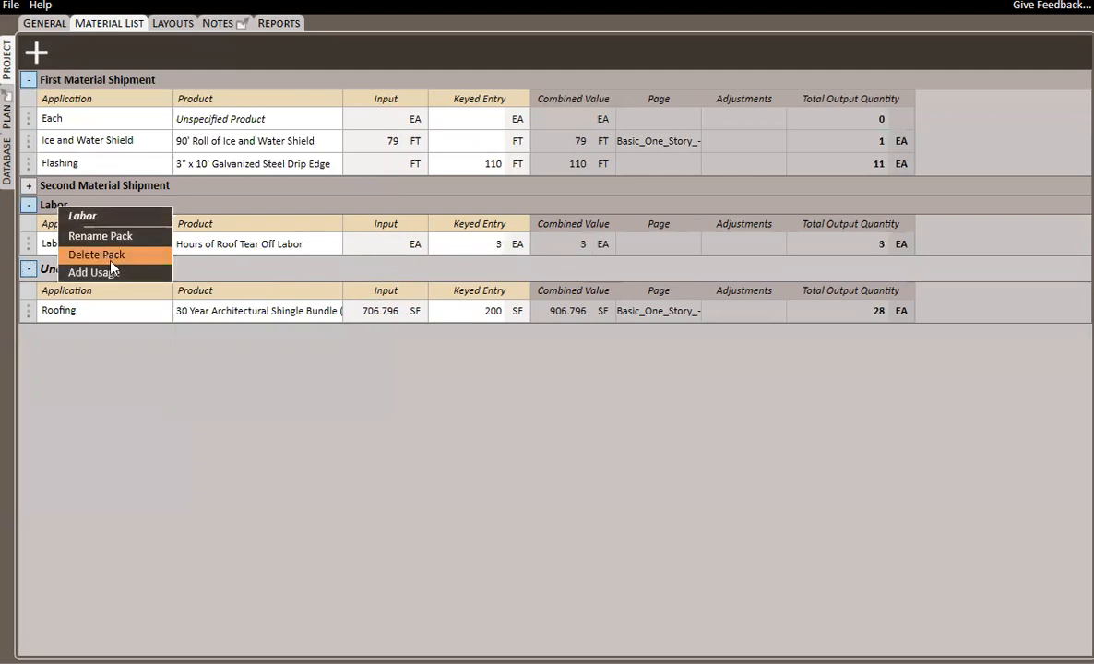
{"action": "left_click", "coordinate": [103, 271]}
{"action": "left_click", "coordinate": [115, 269]}
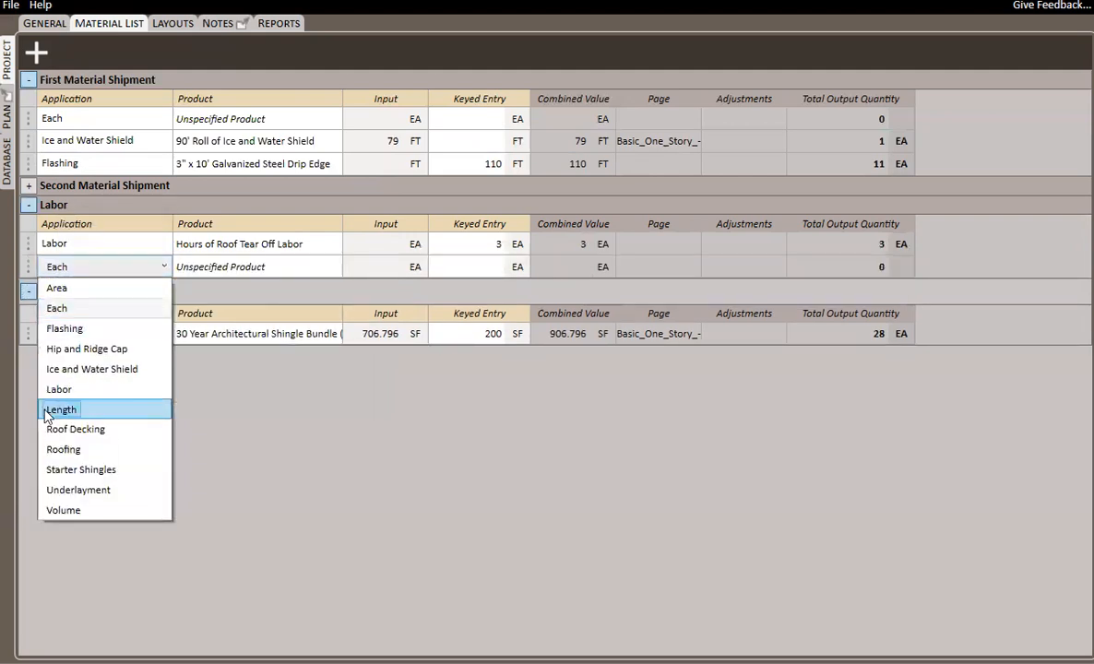
{"action": "left_click", "coordinate": [93, 388]}
{"action": "left_click", "coordinate": [224, 266]}
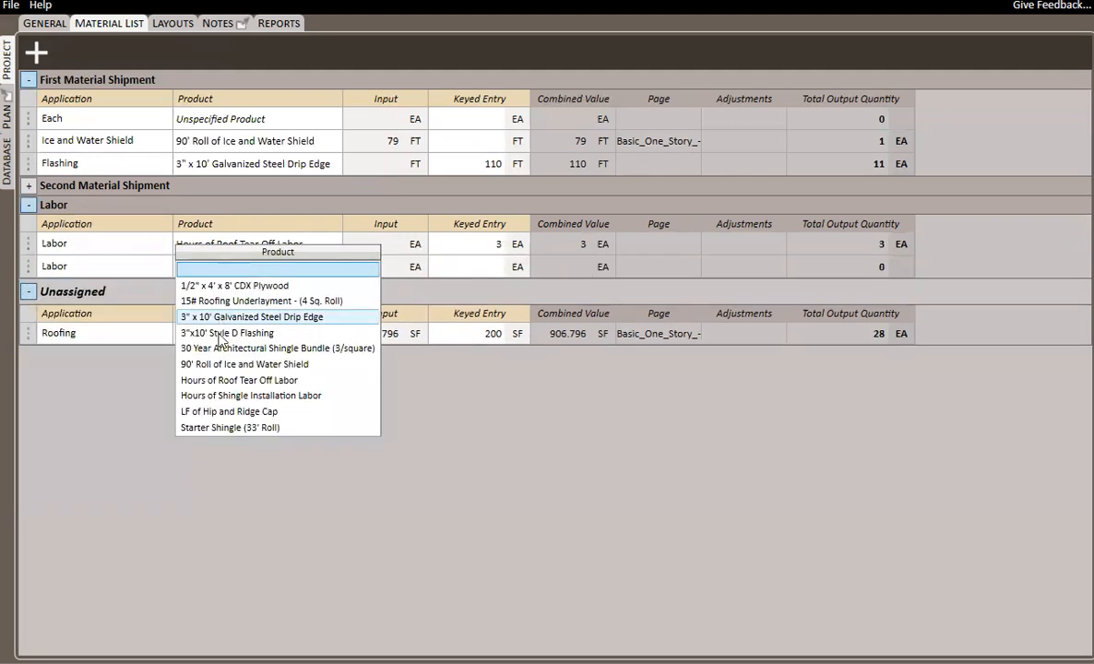
{"action": "left_click", "coordinate": [277, 396]}
{"action": "left_click", "coordinate": [474, 268]}
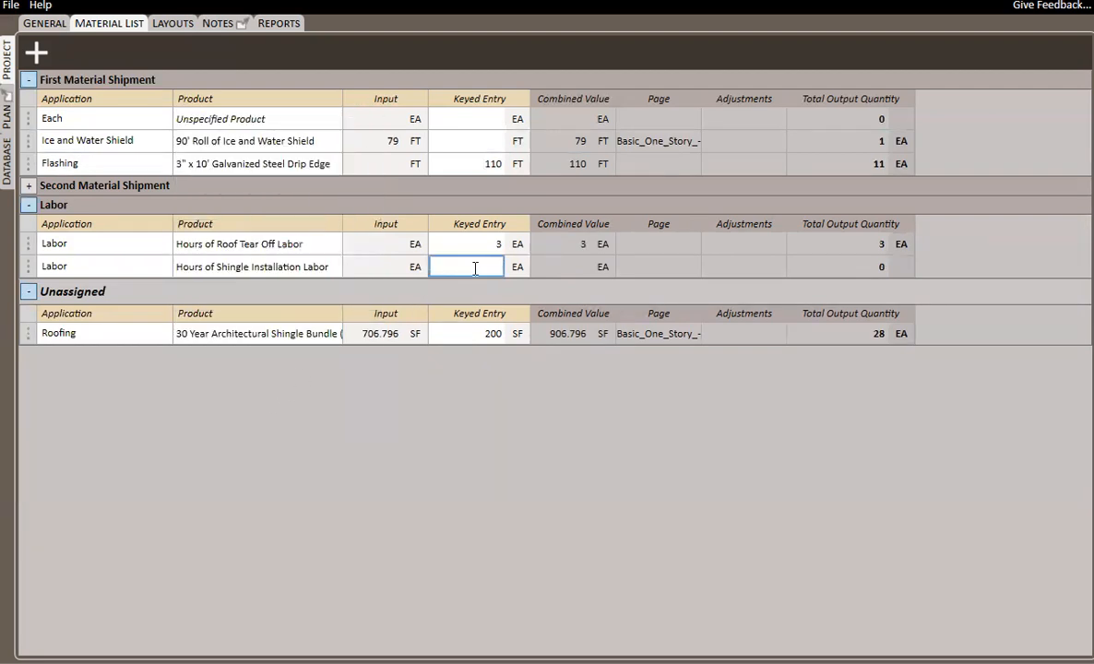
{"action": "type", "text": "7"}
{"action": "key", "text": "Return"}
Move the Labor pack above First Material Shipment, and review the job's itemized list report by pack before closing it.
{"action": "left_click_drag", "start_coordinate": [92, 201], "coordinate": [118, 98]}
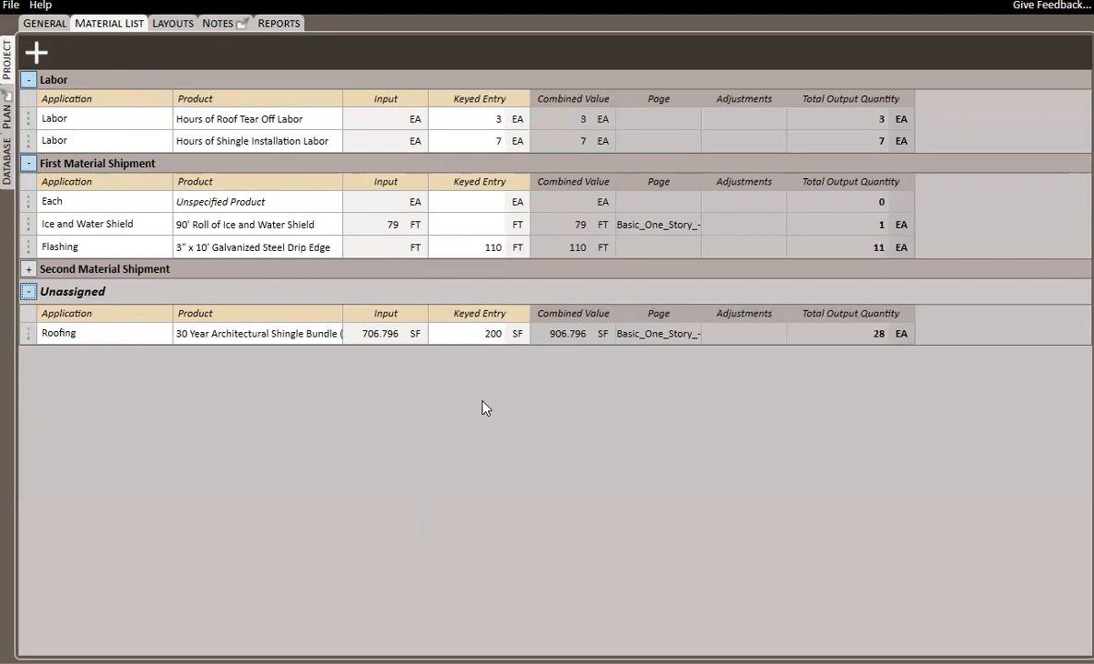
{"action": "key", "text": "alt+Tab"}
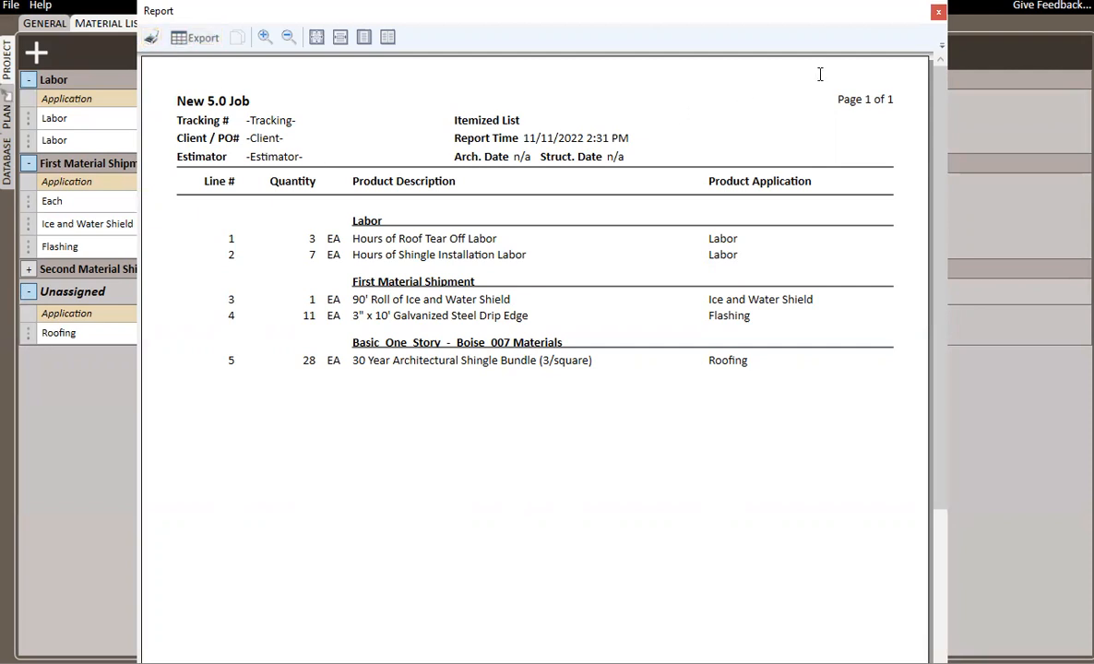
{"action": "left_click", "coordinate": [937, 13]}
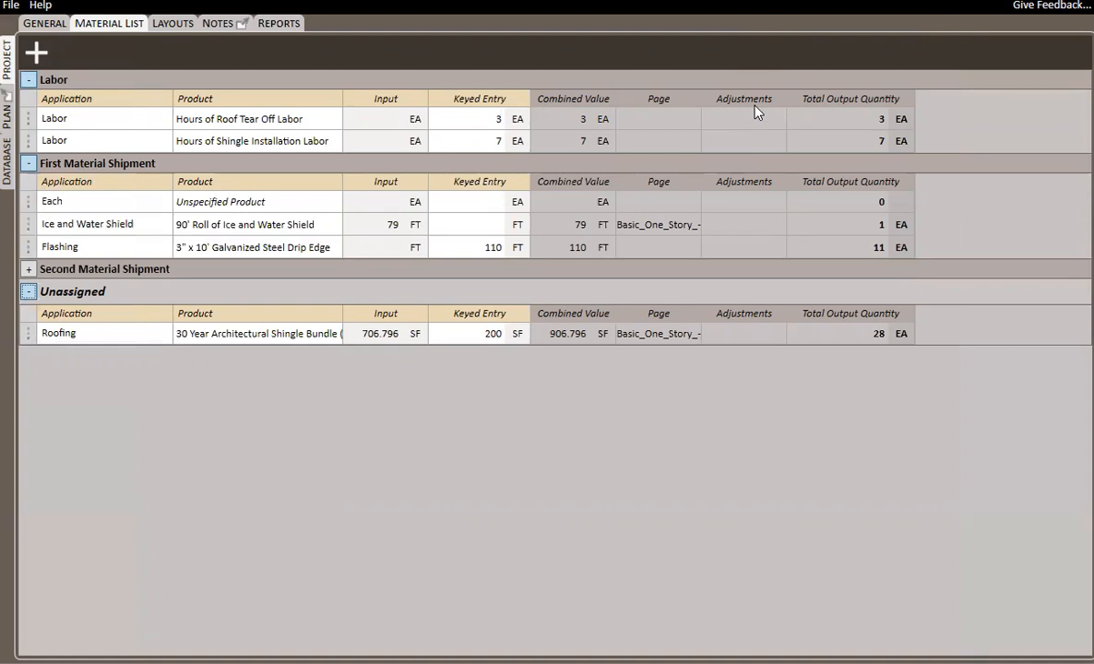
Add 10% waste to the 30 Year Architectural Shingle Bundle (3/square) product in the database, and return to the project's material list.
{"action": "left_click", "coordinate": [6, 161]}
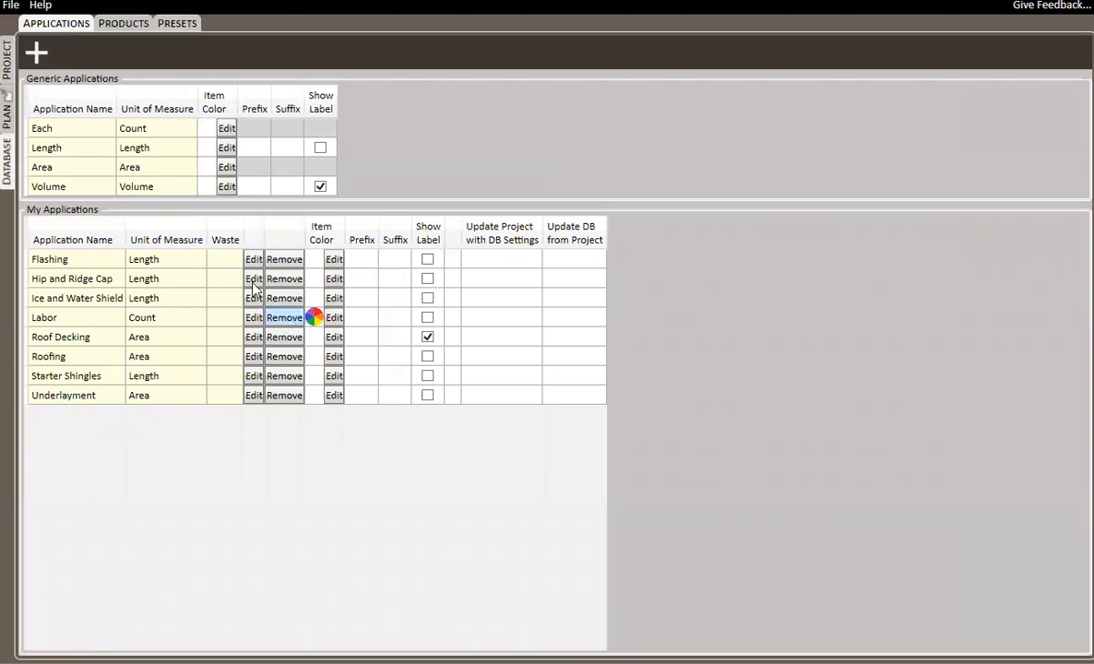
{"action": "left_click", "coordinate": [112, 23]}
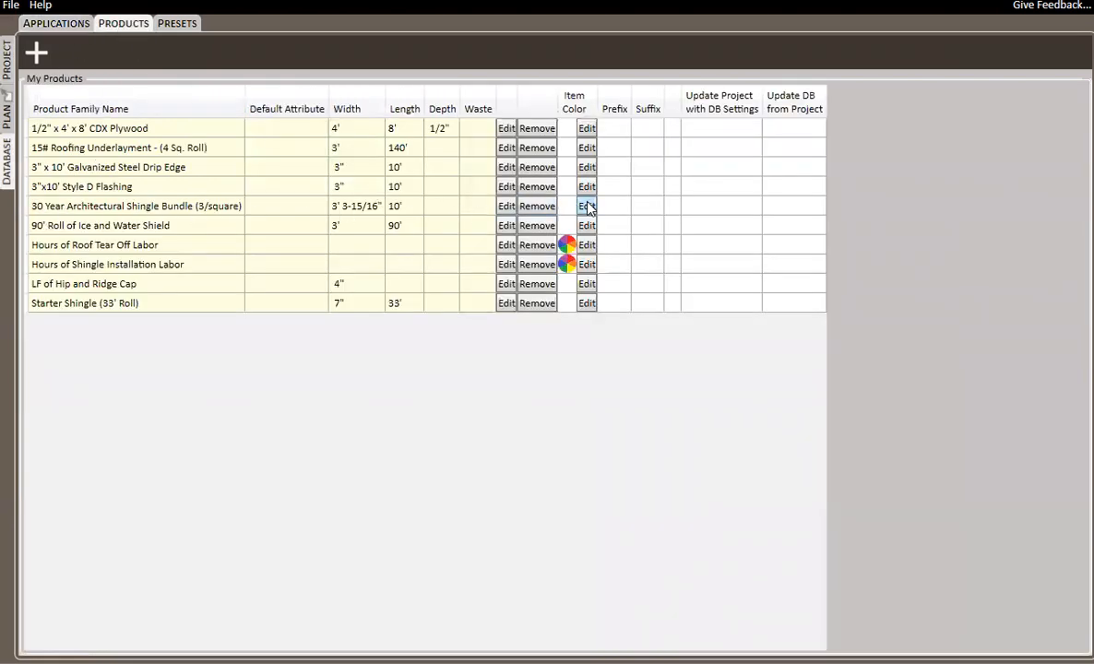
{"action": "left_click", "coordinate": [506, 207]}
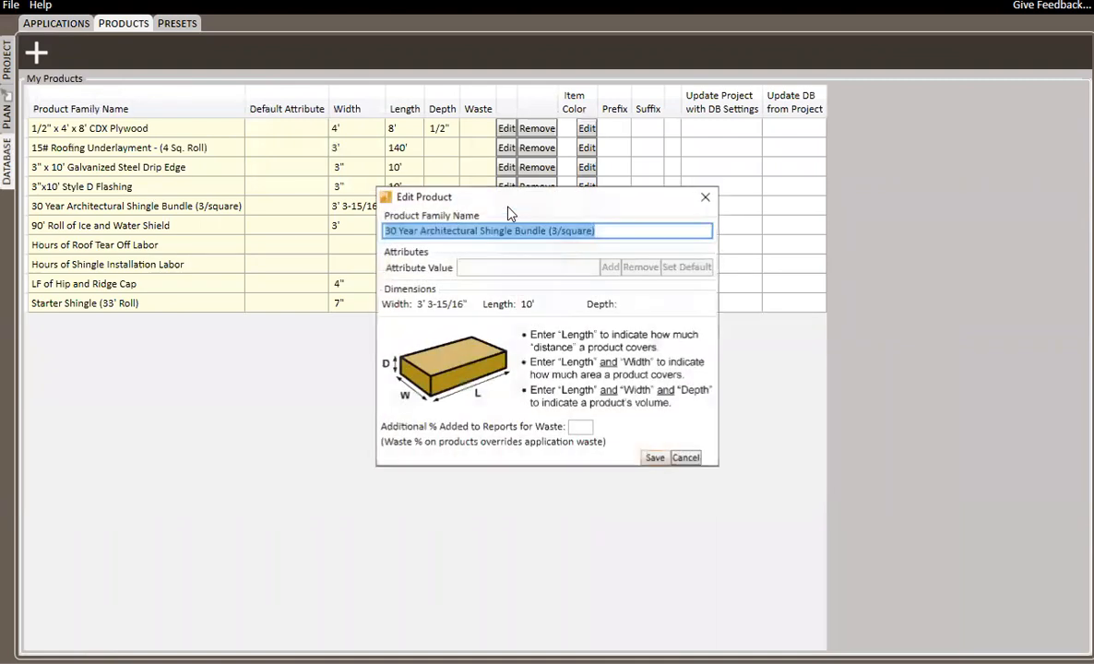
{"action": "left_click", "coordinate": [583, 426]}
{"action": "type", "text": "10"}
{"action": "left_click", "coordinate": [655, 458]}
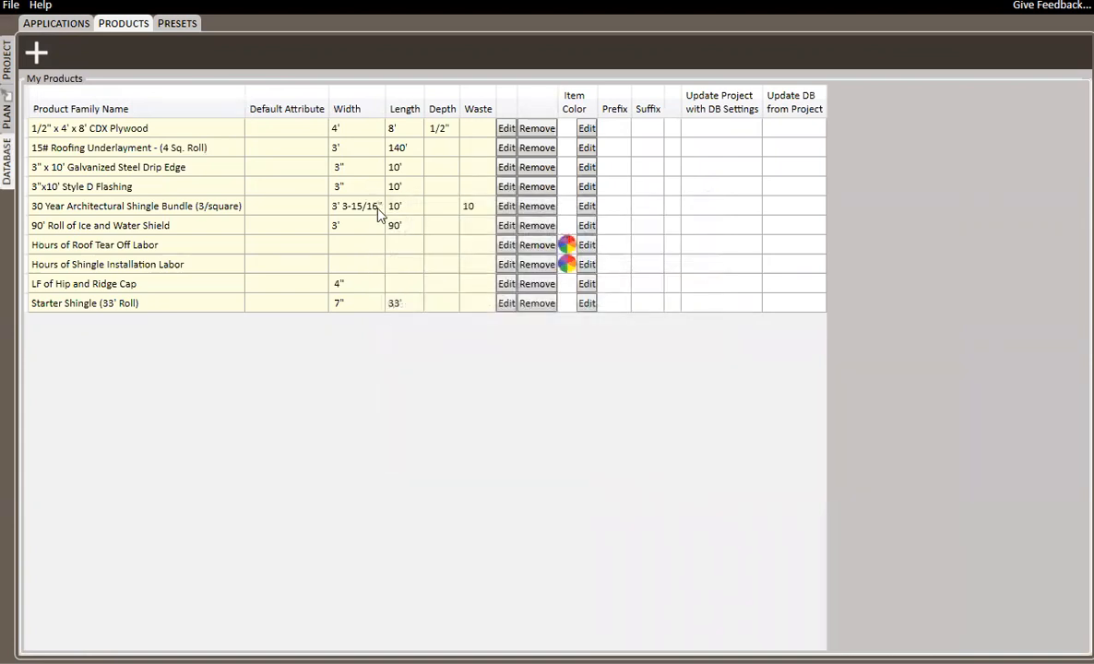
{"action": "left_click", "coordinate": [7, 63]}
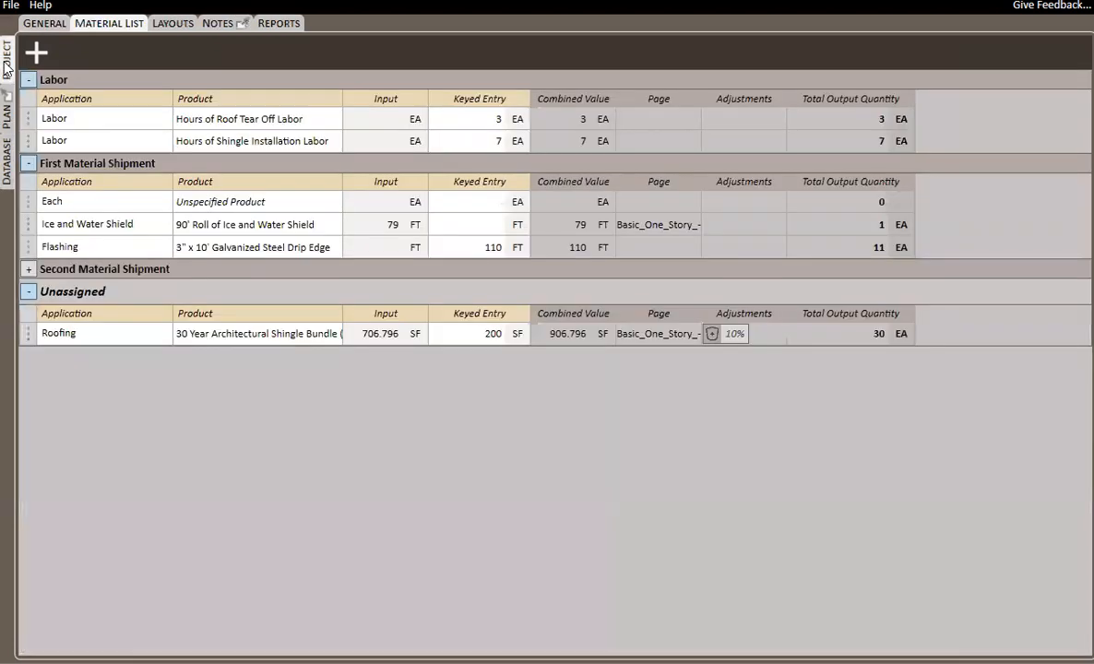